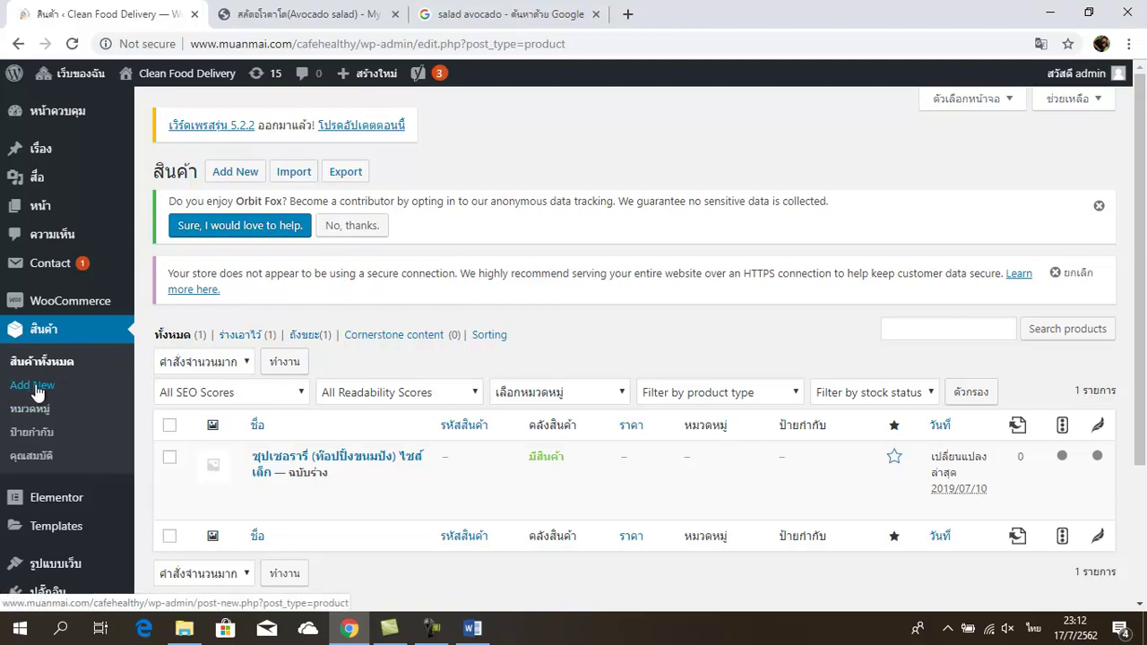
Step: Create a new product and title it "สลัดอโวคาโด (Avocado Salad)"
left_click(239, 175)
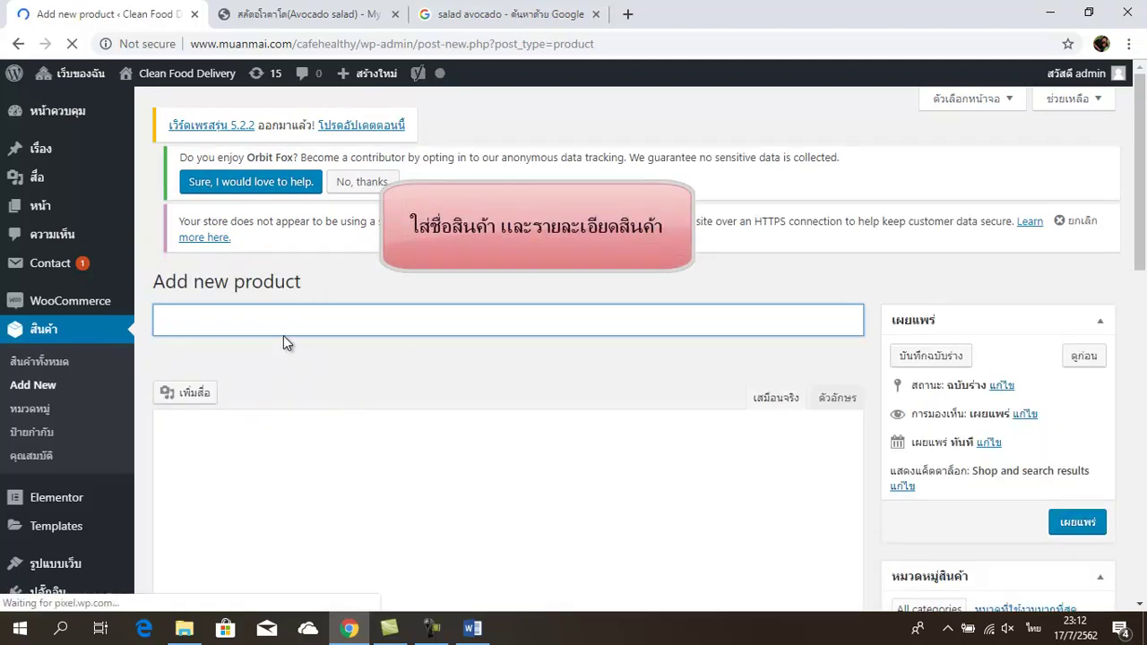
type("ส")
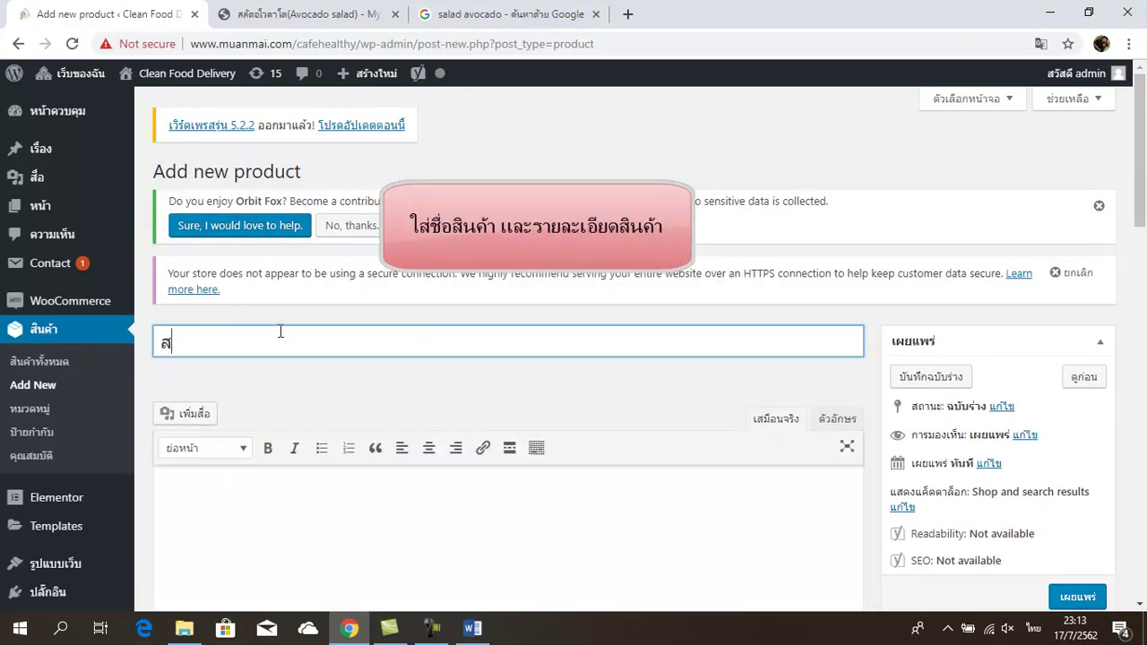
type("ลัดอะโวคาโด")
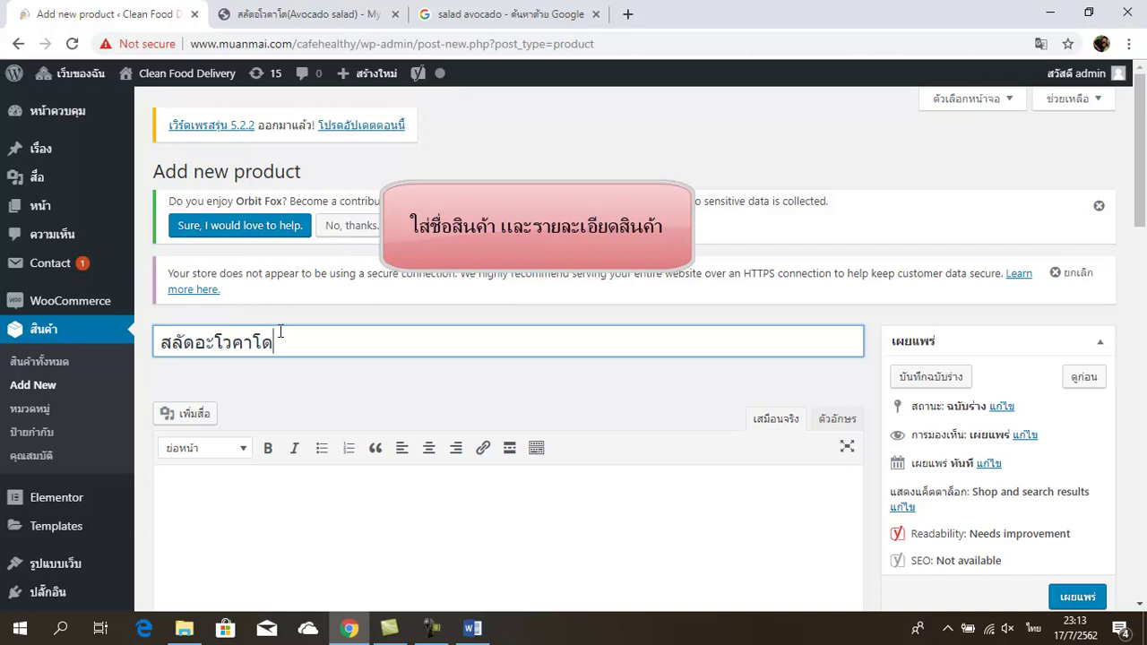
left_click(216, 345)
key("BackSpace")
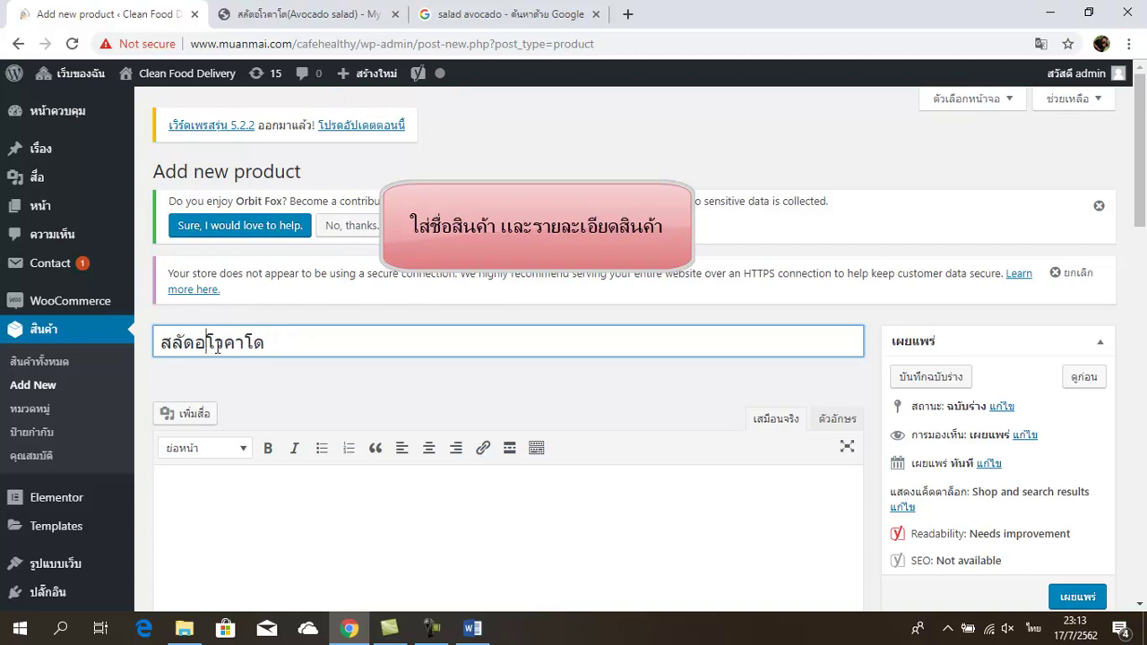
left_click(317, 347)
key("grave")
type("(Avocad")
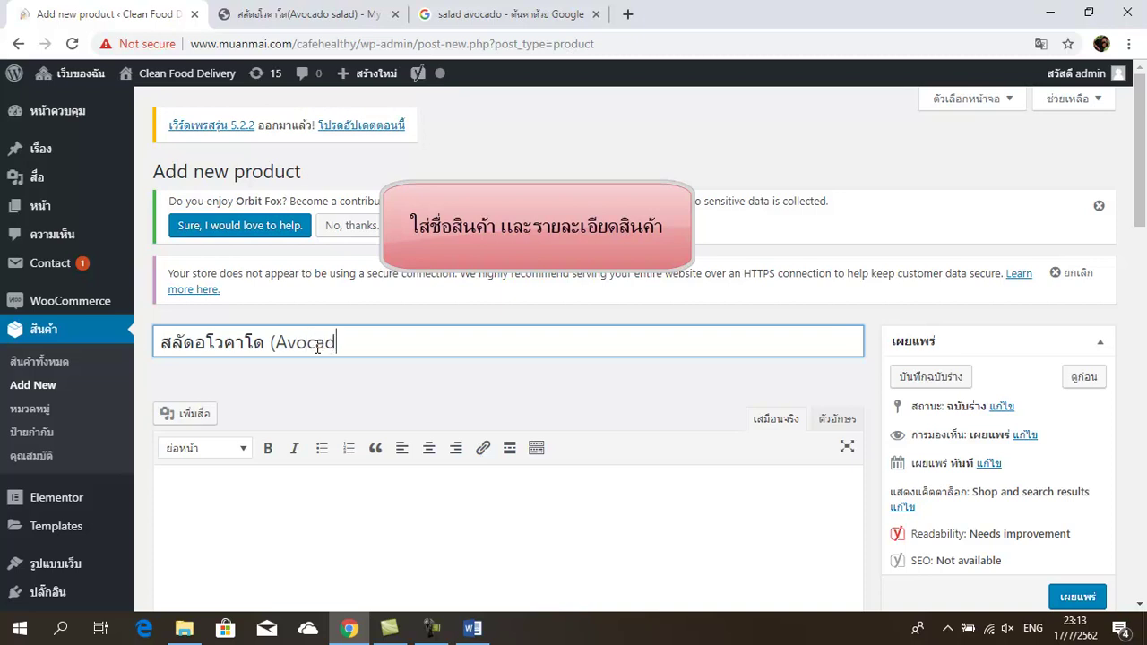
type("o Salad)")
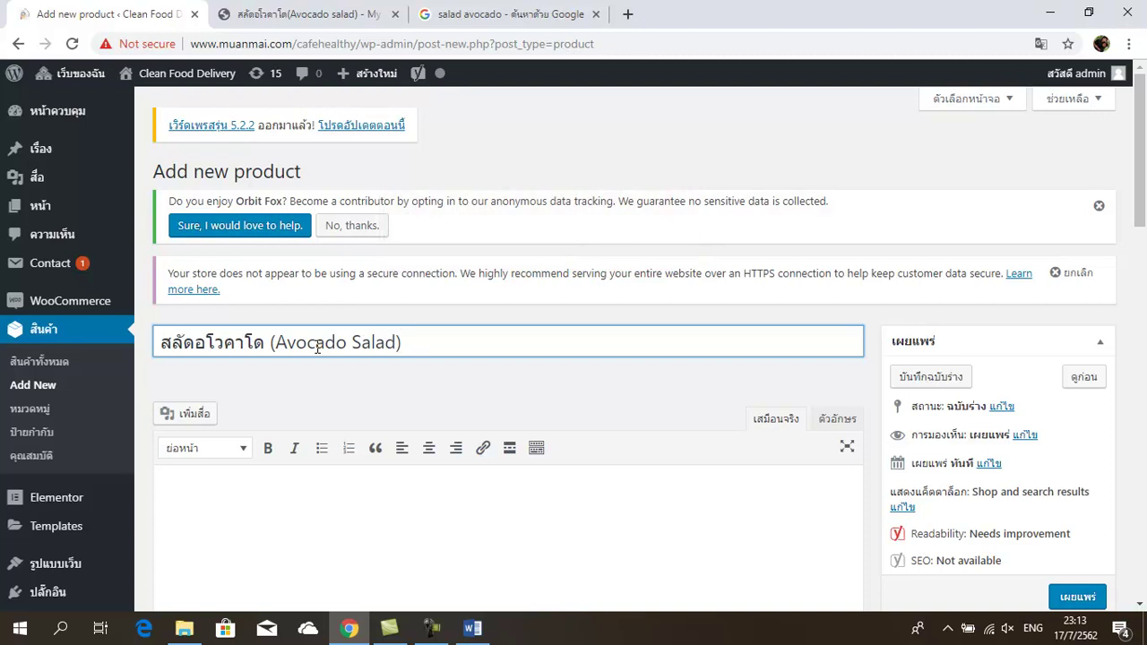
Step: Switch to the Word document and copy the article text below its title line
scroll(466, 516, "down", 1)
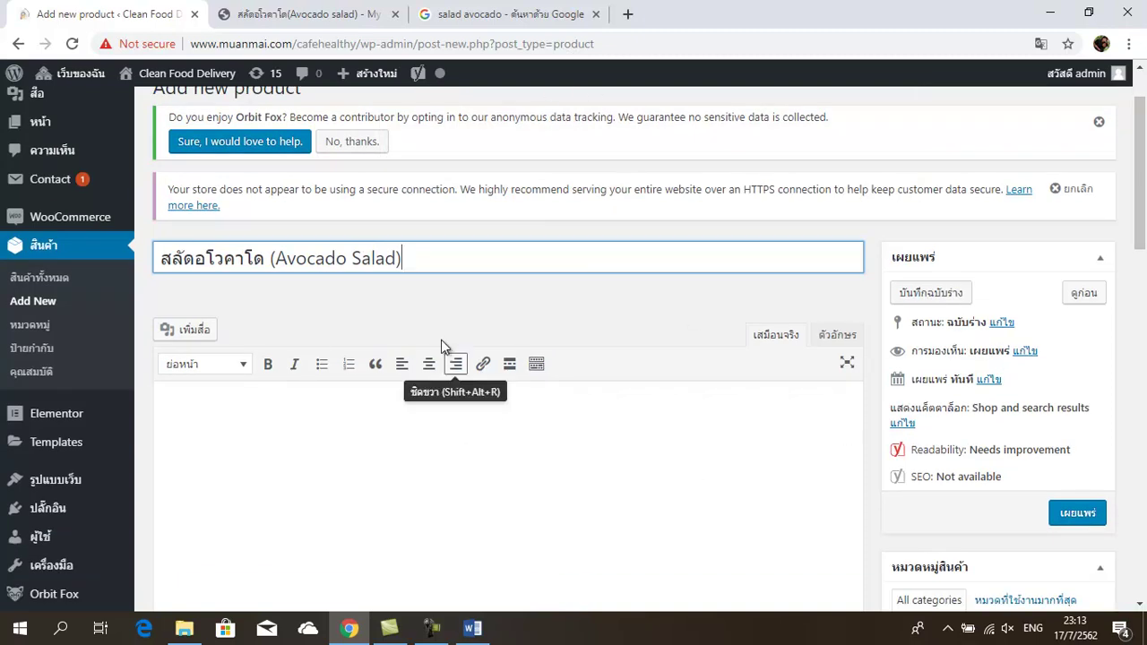
left_click(473, 629)
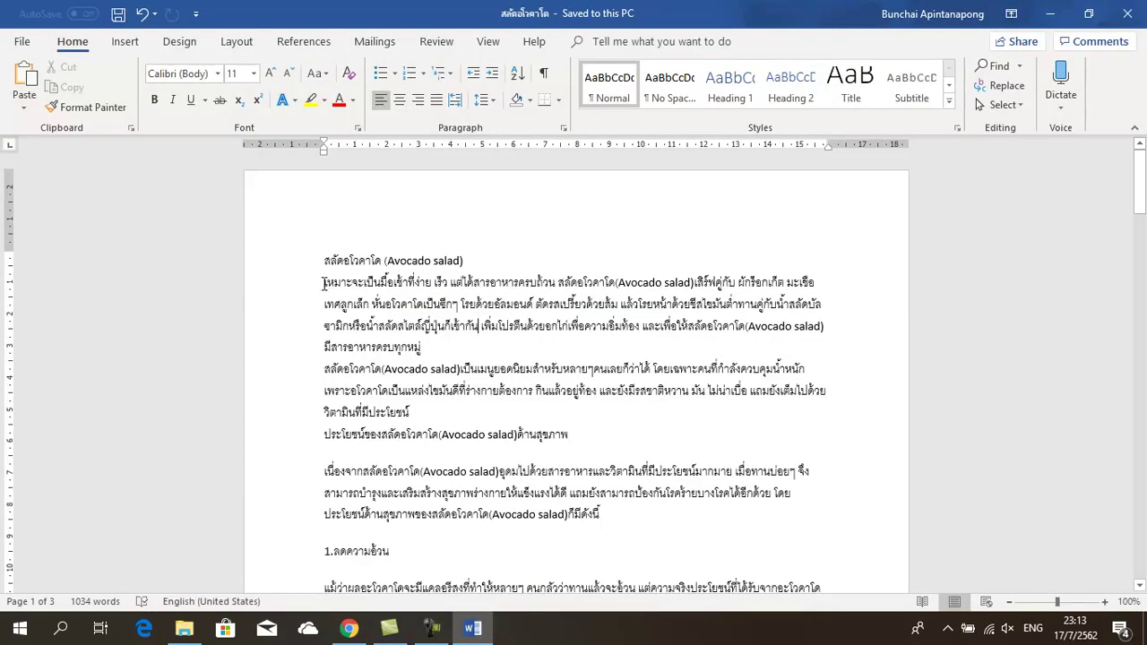
left_click_drag(325, 282, 563, 310)
right_click(523, 302)
left_click(551, 334)
Step: Return to the product page in Chrome and paste the copied article into the product description
left_click(348, 629)
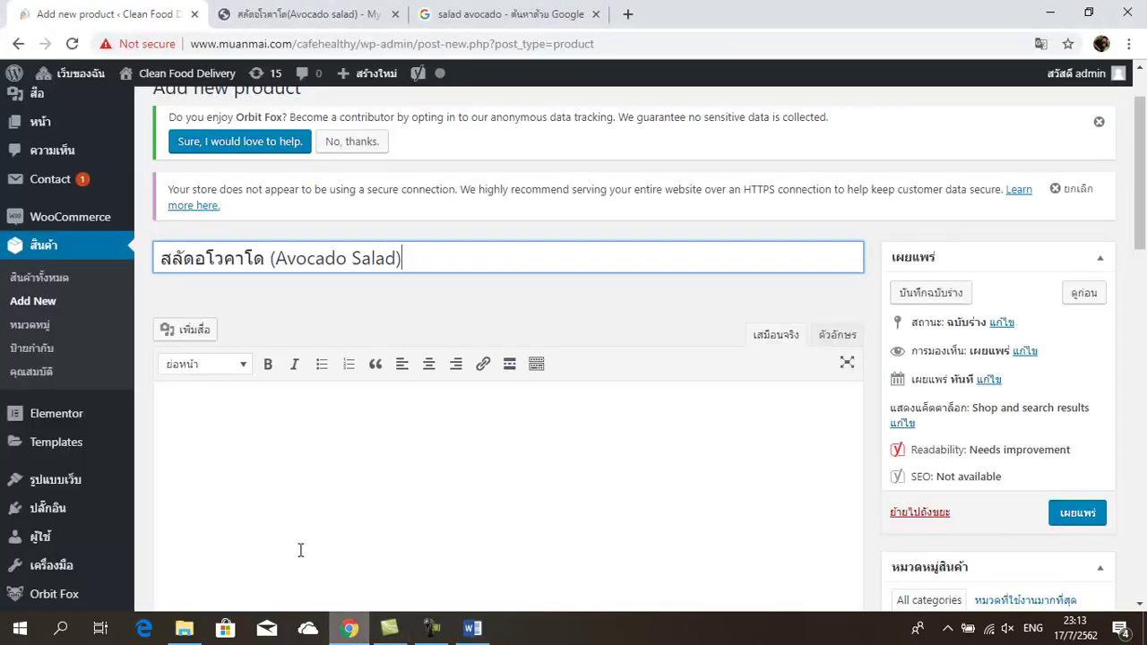
left_click(199, 414)
scroll(199, 414, "down", 3)
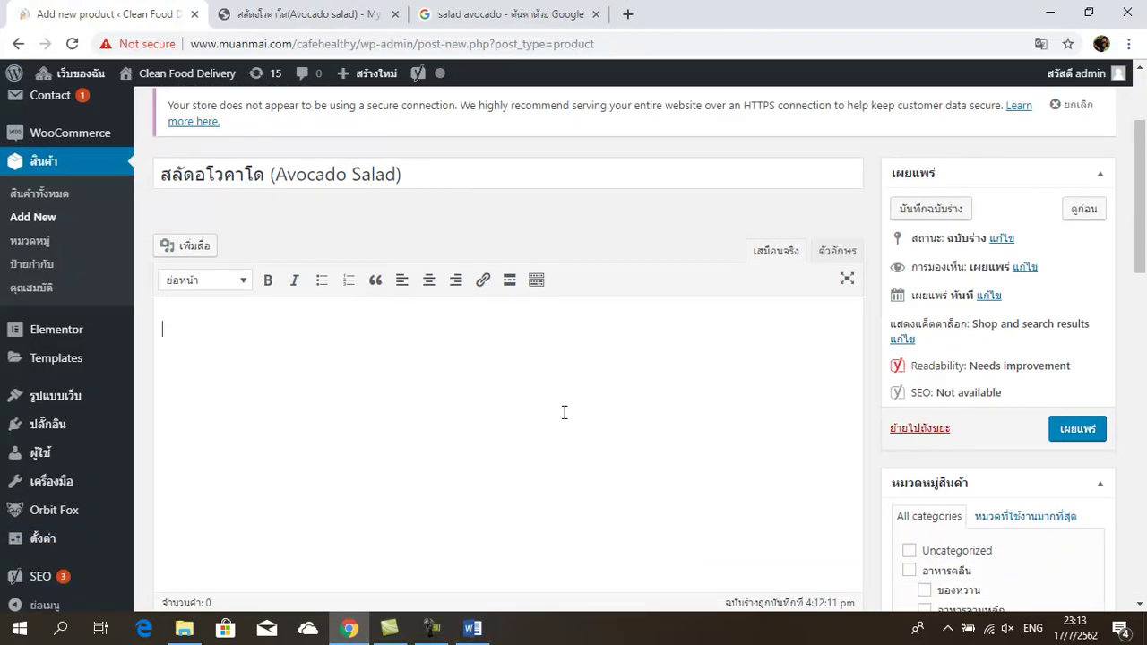
scroll(322, 371, "up", 1)
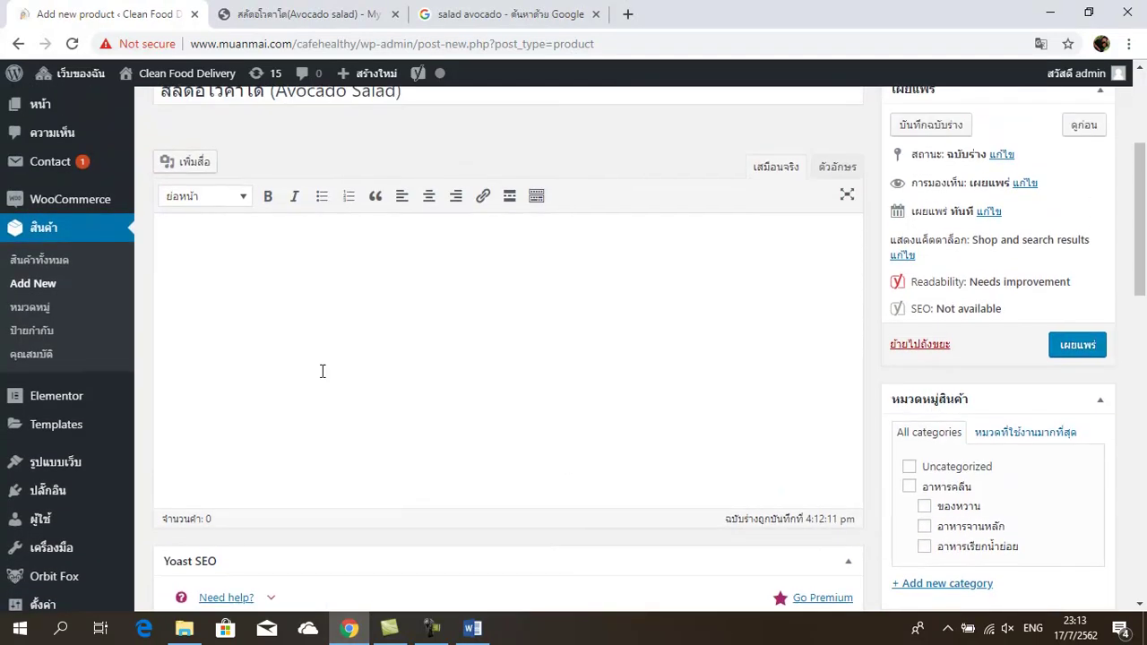
right_click(185, 246)
left_click(256, 380)
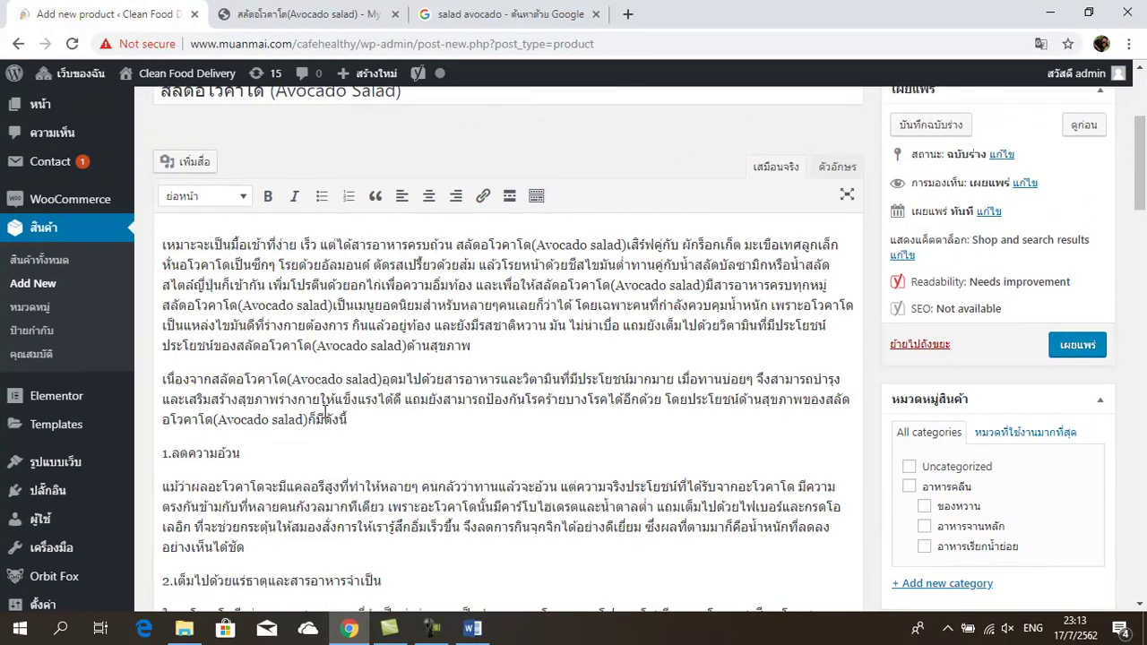
Step: Copy the product title and paste it as a new first line above the description text
scroll(348, 415, "up", 3)
scroll(373, 199, "down", 2)
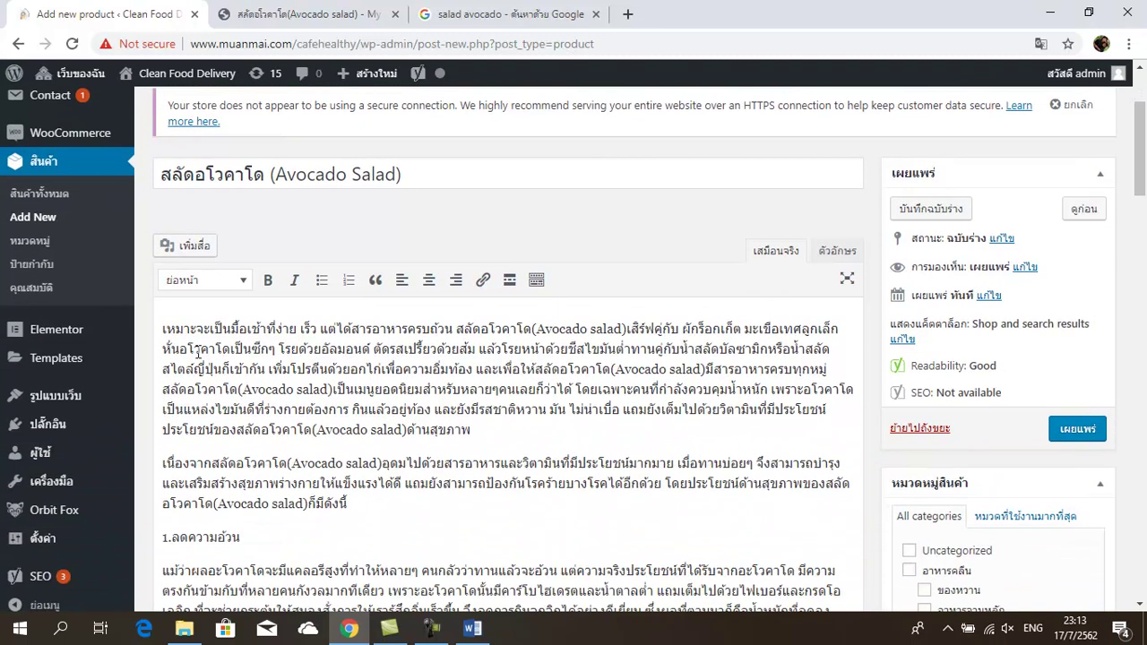
left_click_drag(418, 174, 164, 158)
right_click(188, 177)
left_click(229, 230)
left_click(161, 327)
key("Return")
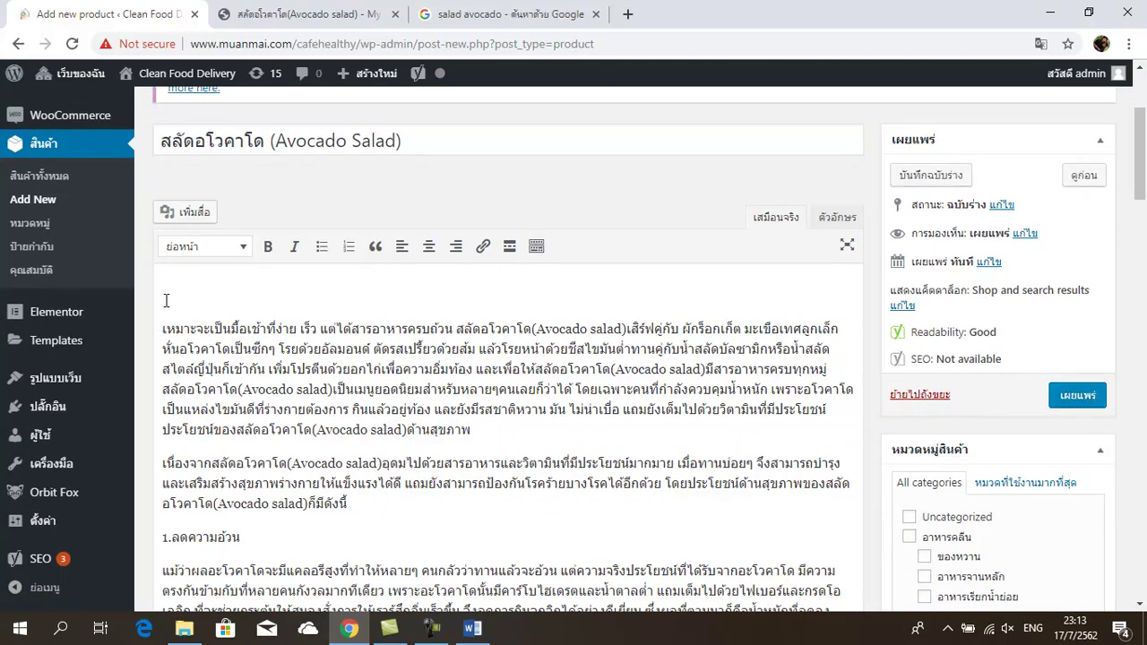
right_click(162, 292)
left_click(265, 426)
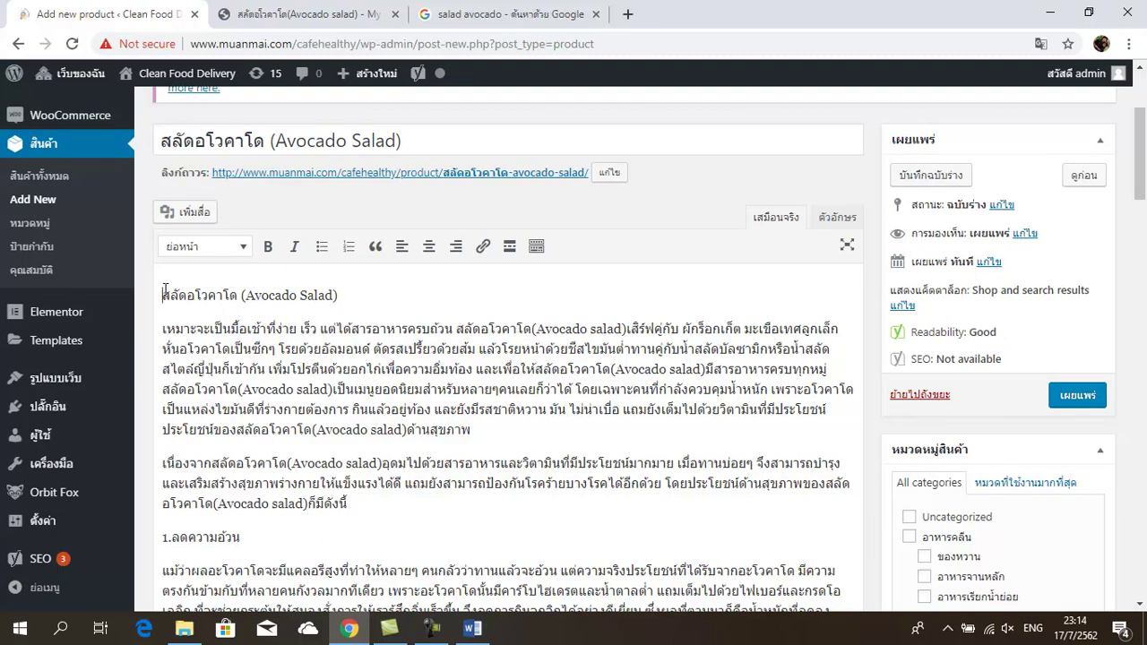
Step: Add "ข้อมูลเกี่ยวกับ" in front of the title in the description's first line
type("hv,^")
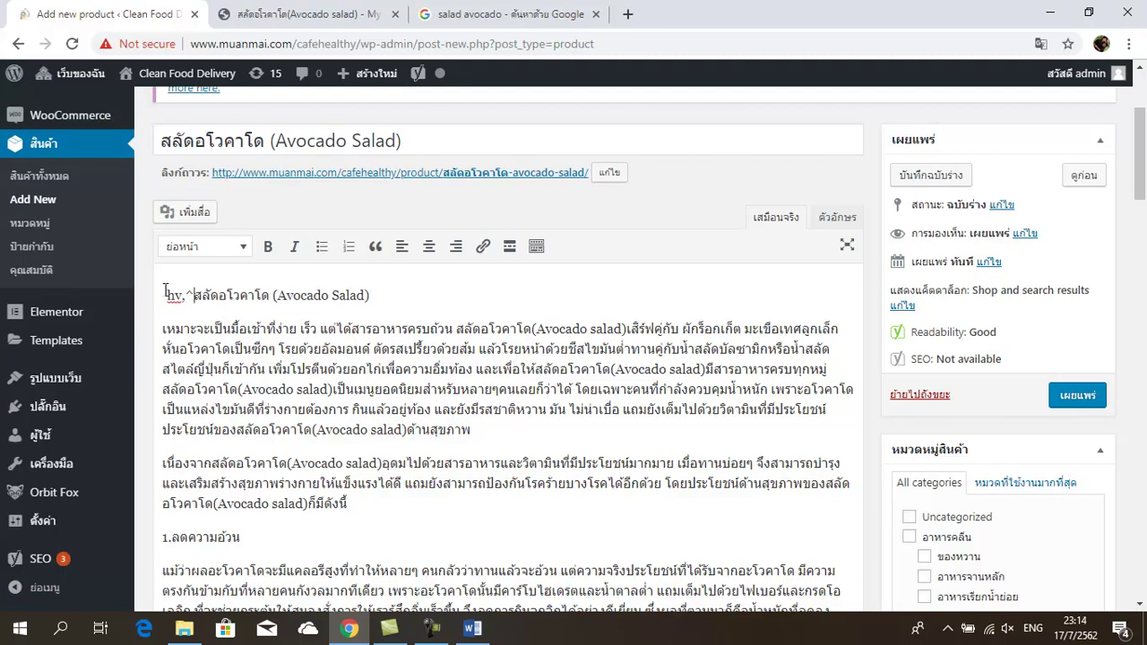
key("BackSpace")
key("BackSpace")
key("BackSpace")
key("BackSpace")
key("grave")
type("ข้อม")
type("ูล")
type("เกี่")
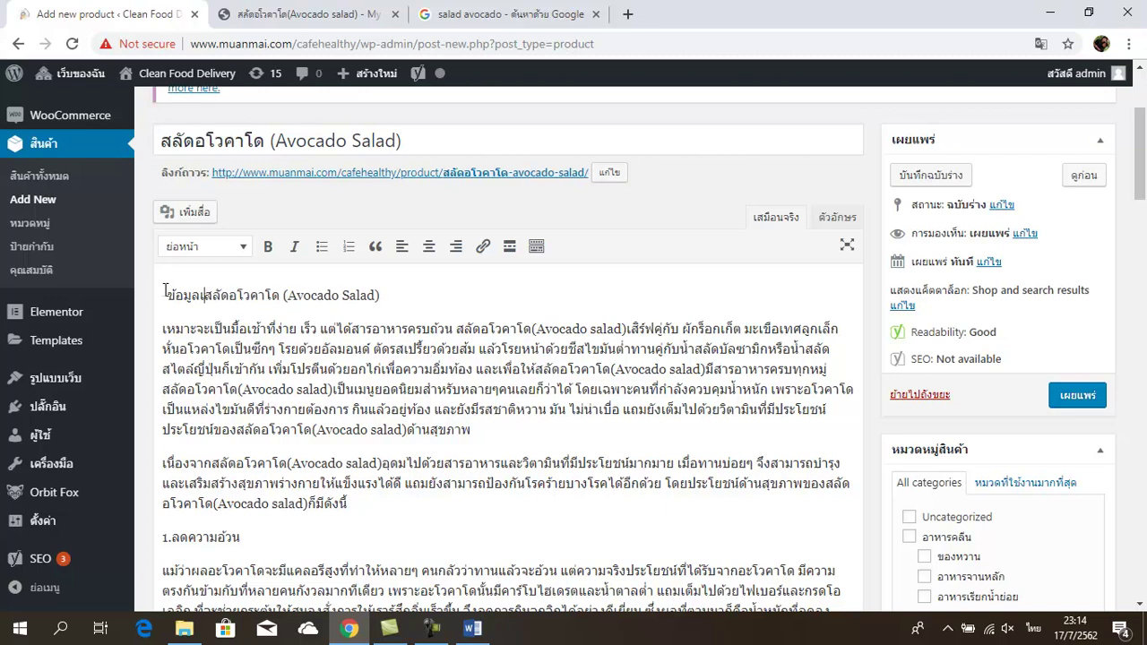
type("ยว")
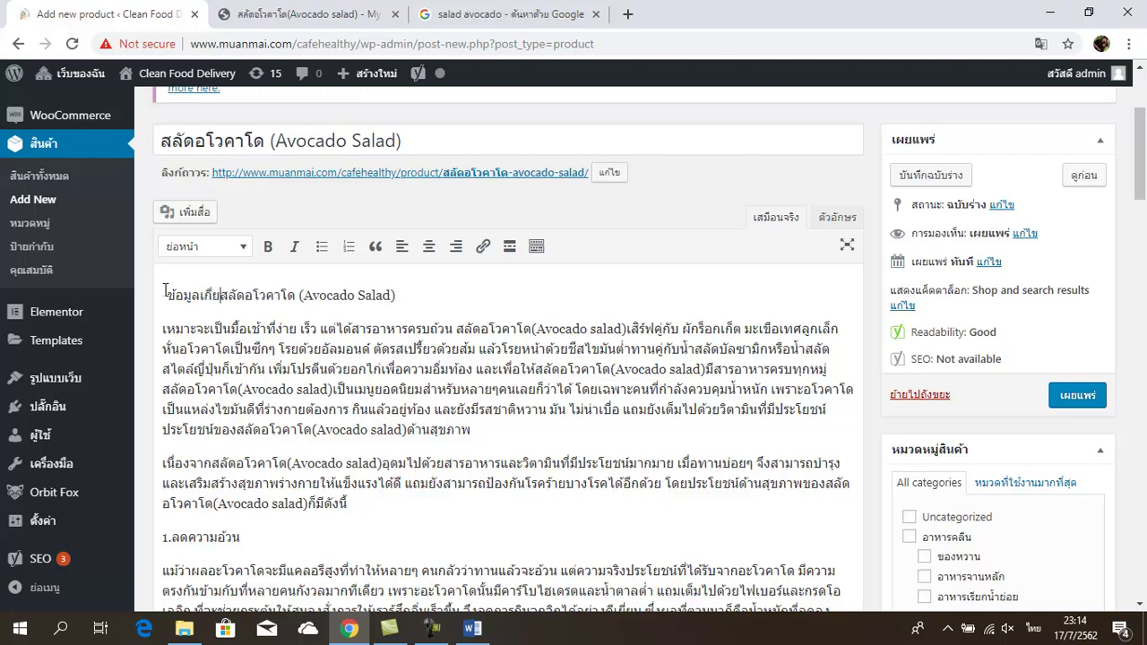
type("กั")
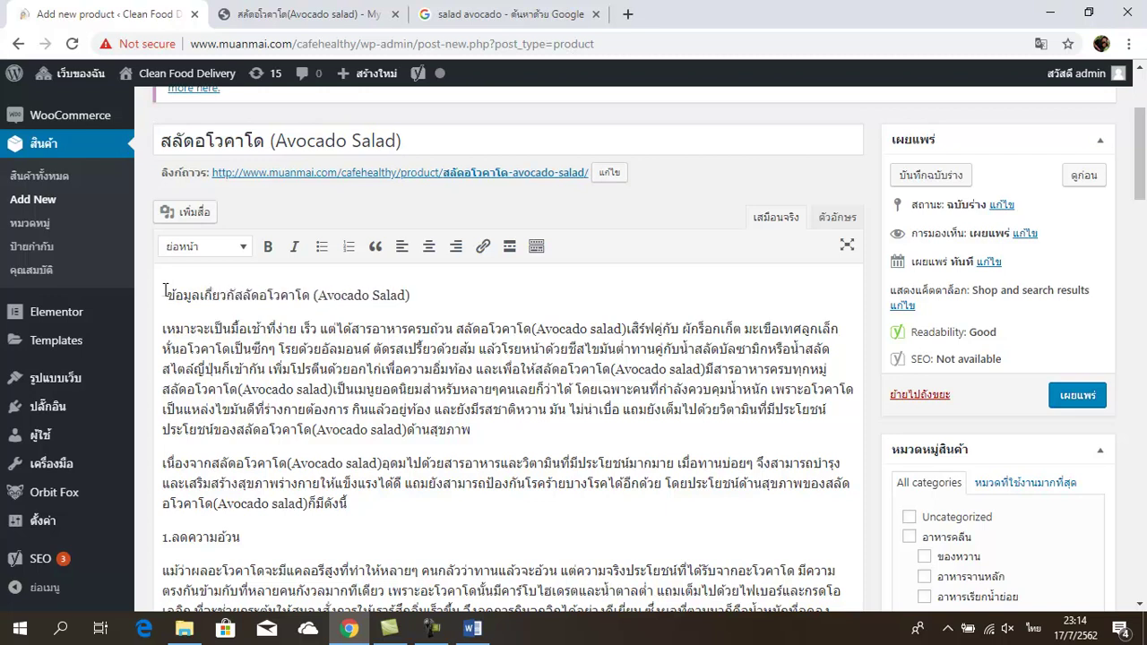
type("บ")
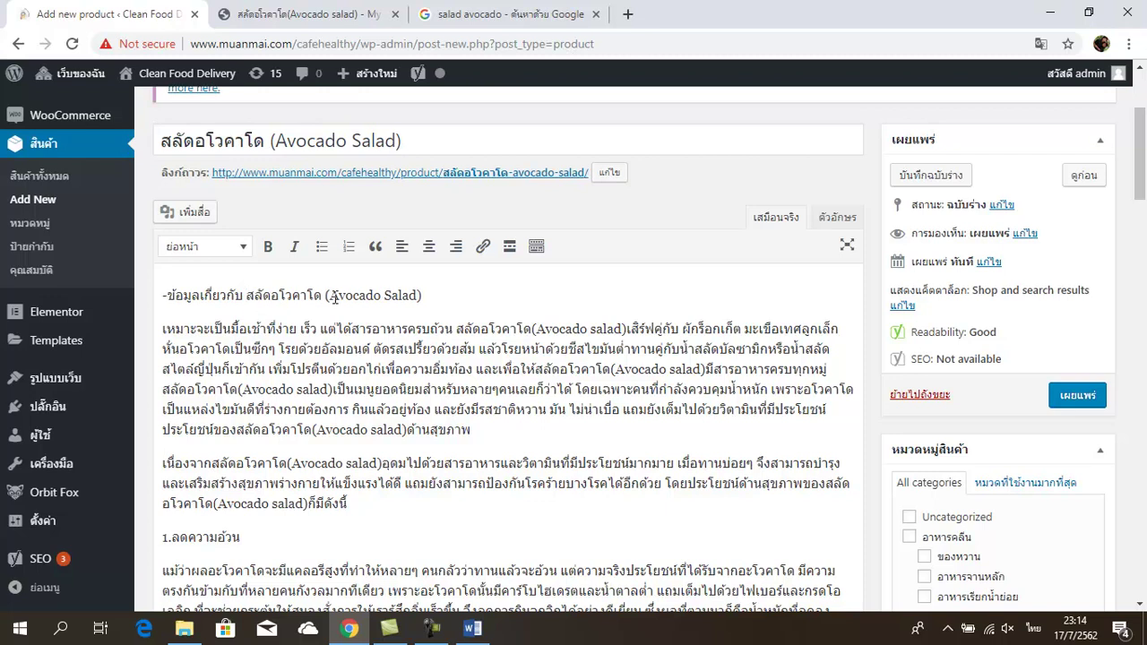
Step: Remove the leading hyphen from the description's first line and format the line as Heading 2 (หัวข้อ 2)
left_click_drag(451, 300, 159, 295)
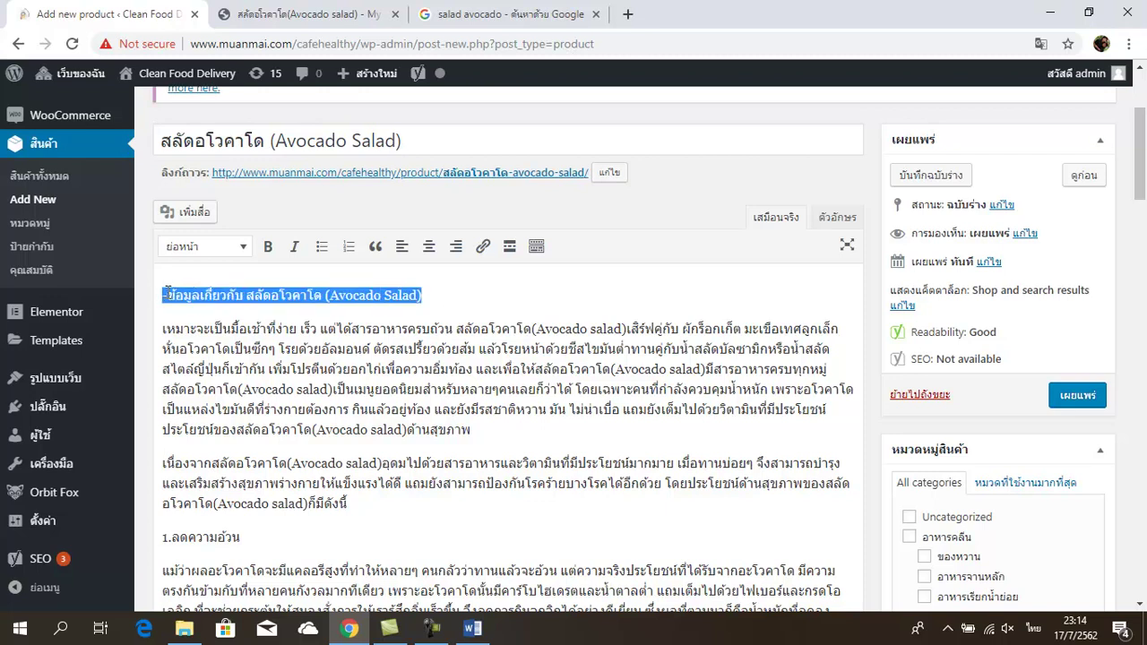
left_click(167, 295)
key("BackSpace")
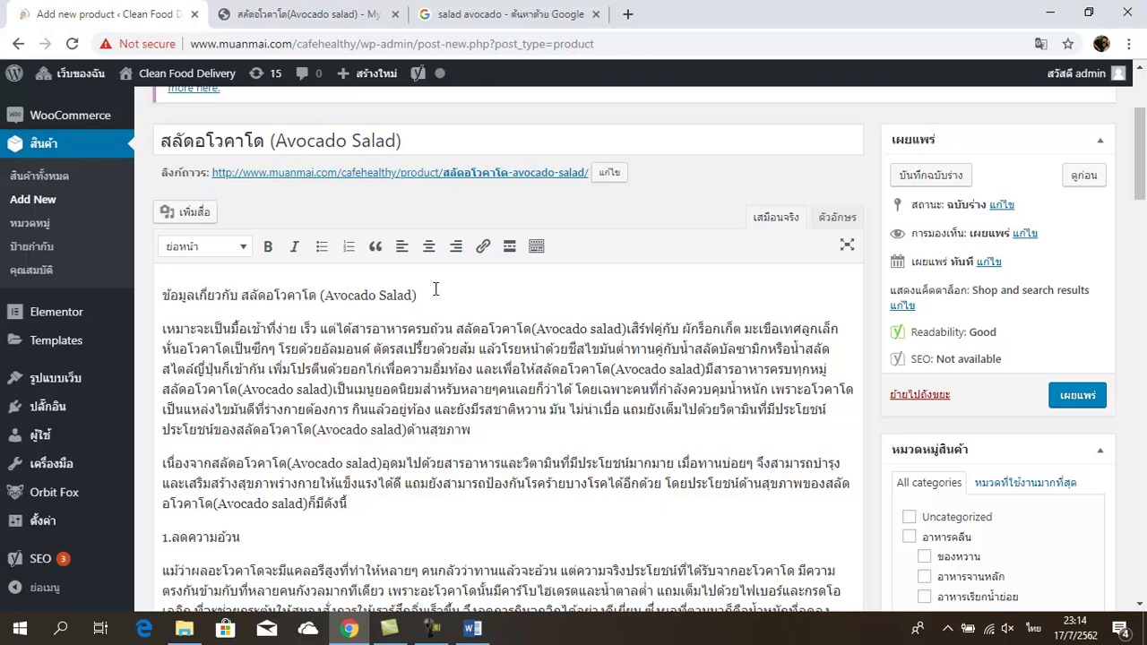
left_click_drag(434, 288, 146, 295)
left_click(242, 253)
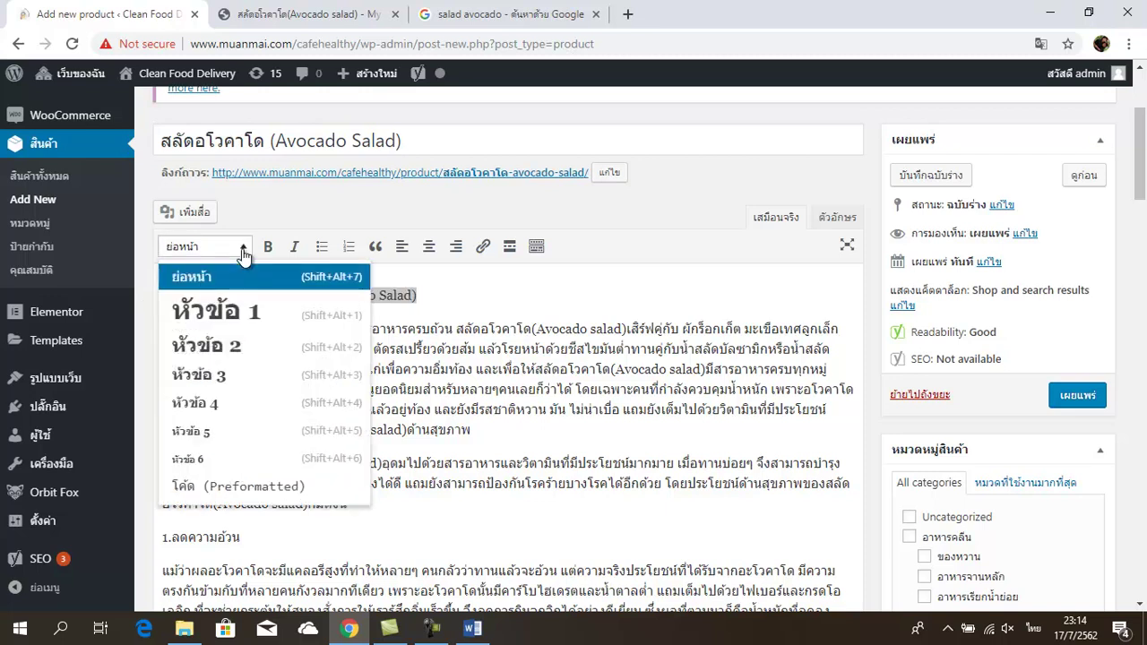
left_click(240, 346)
left_click(310, 368)
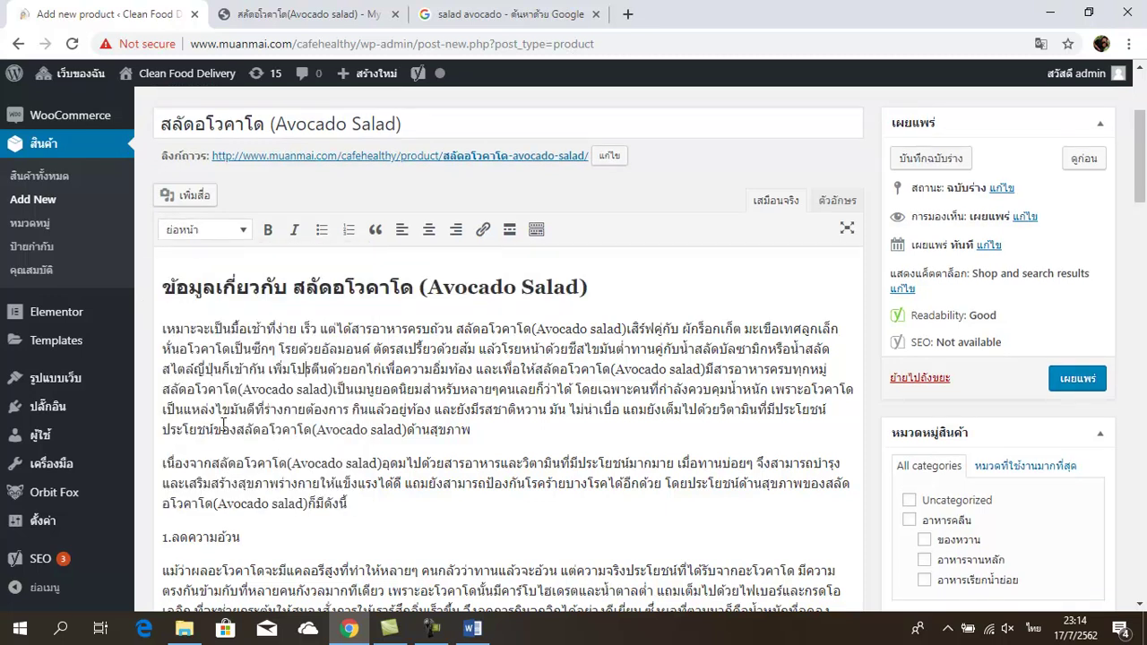
Step: Split the health-benefits sentence into its own paragraph and trim it to "ประโยชน์ด้านสุขภาพของสลัดอโวคาโด(Avocado salad)"
scroll(225, 422, "down", 1)
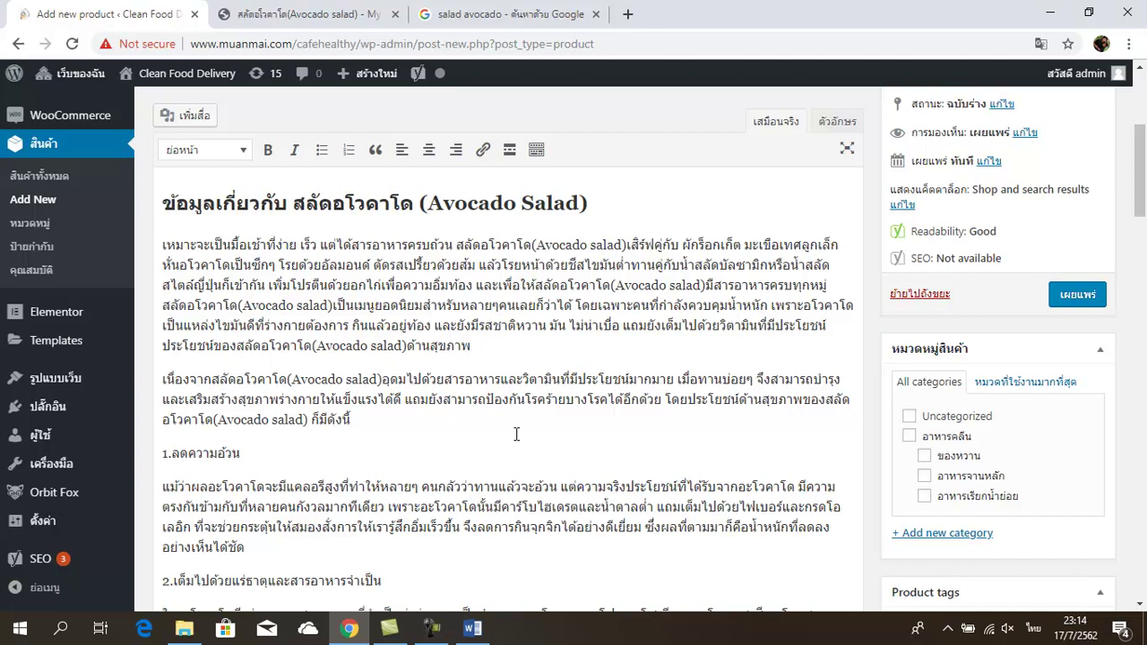
scroll(517, 433, "down", 1)
scroll(517, 434, "up", 1)
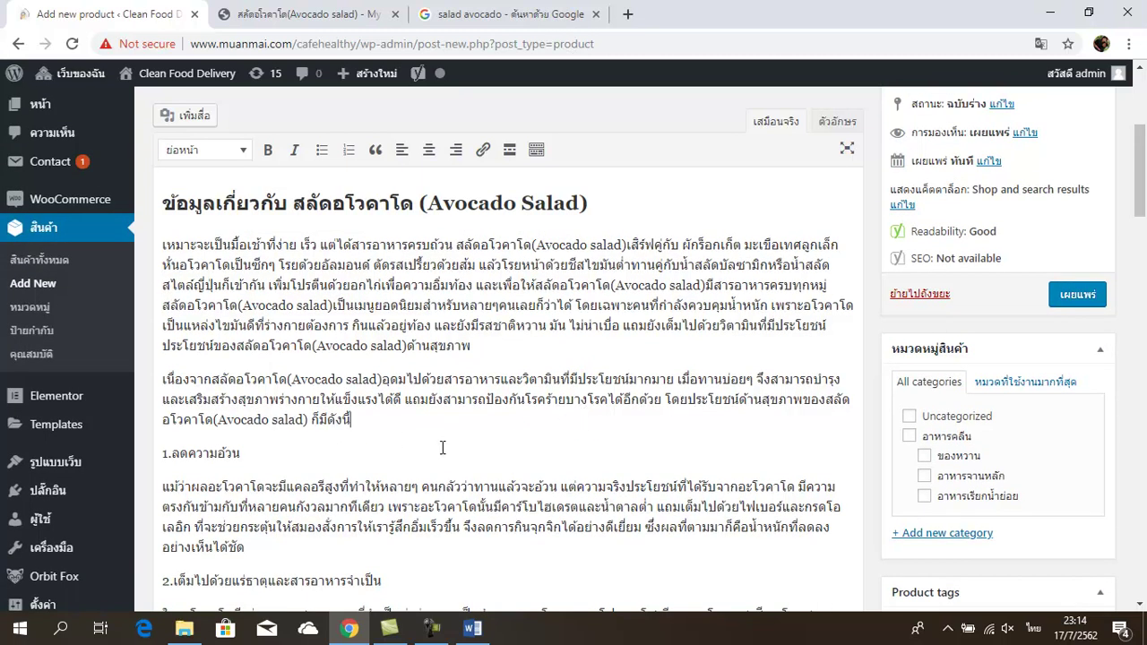
left_click(665, 398)
key("Return")
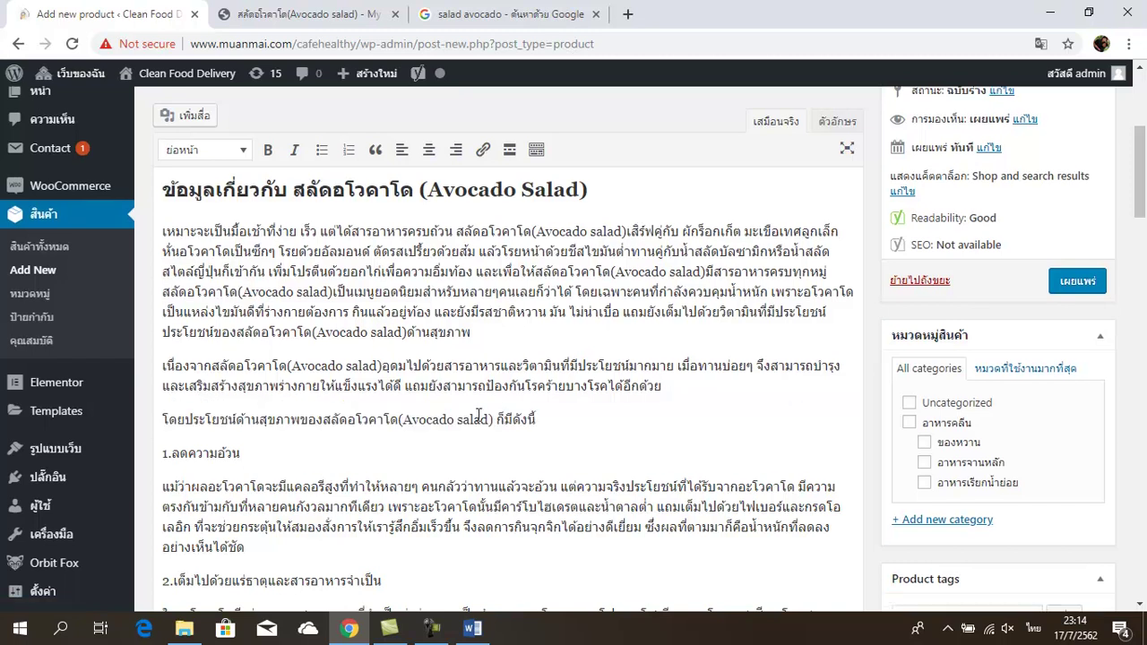
left_click_drag(184, 421, 163, 421)
key("BackSpace")
left_click_drag(471, 422, 518, 421)
key("BackSpace")
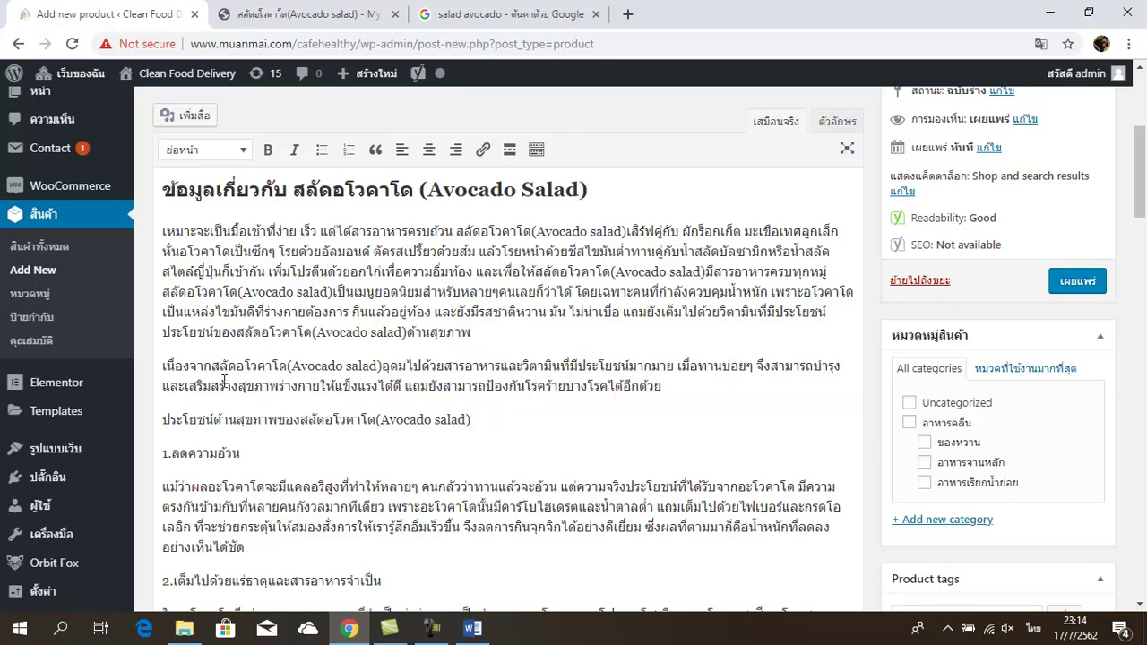
Step: Format the line "ประโยชน์ด้านสุขภาพของสลัดอโวคาโด(Avocado salad)" as Heading 2 (หัวข้อ 2)
left_click_drag(165, 418, 473, 418)
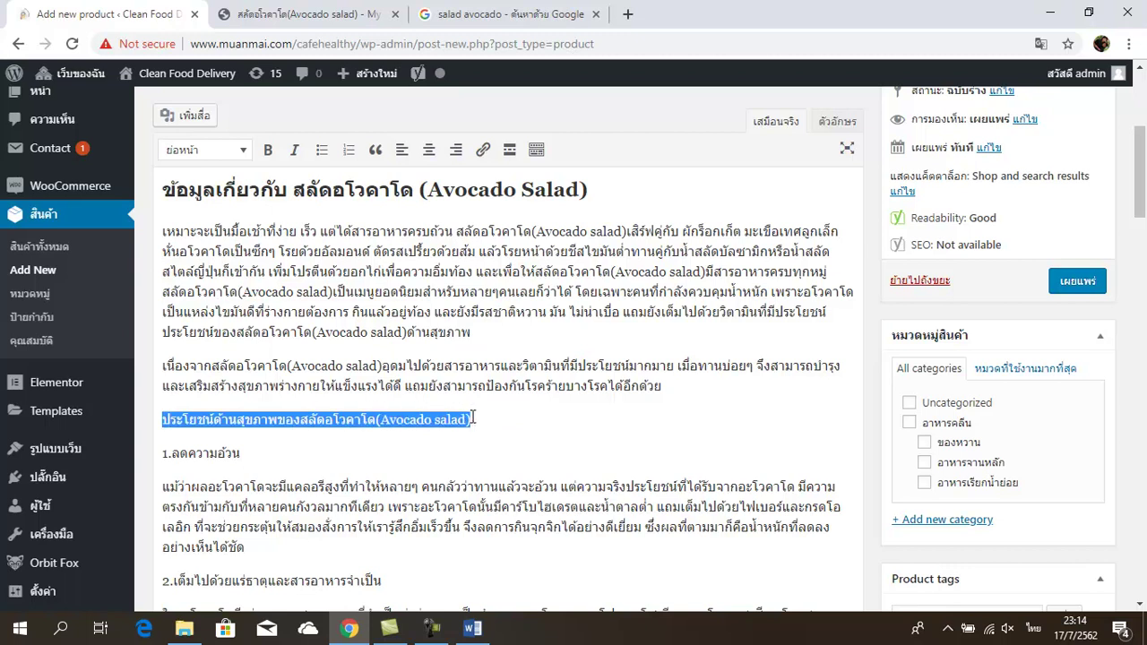
left_click(204, 149)
left_click(253, 253)
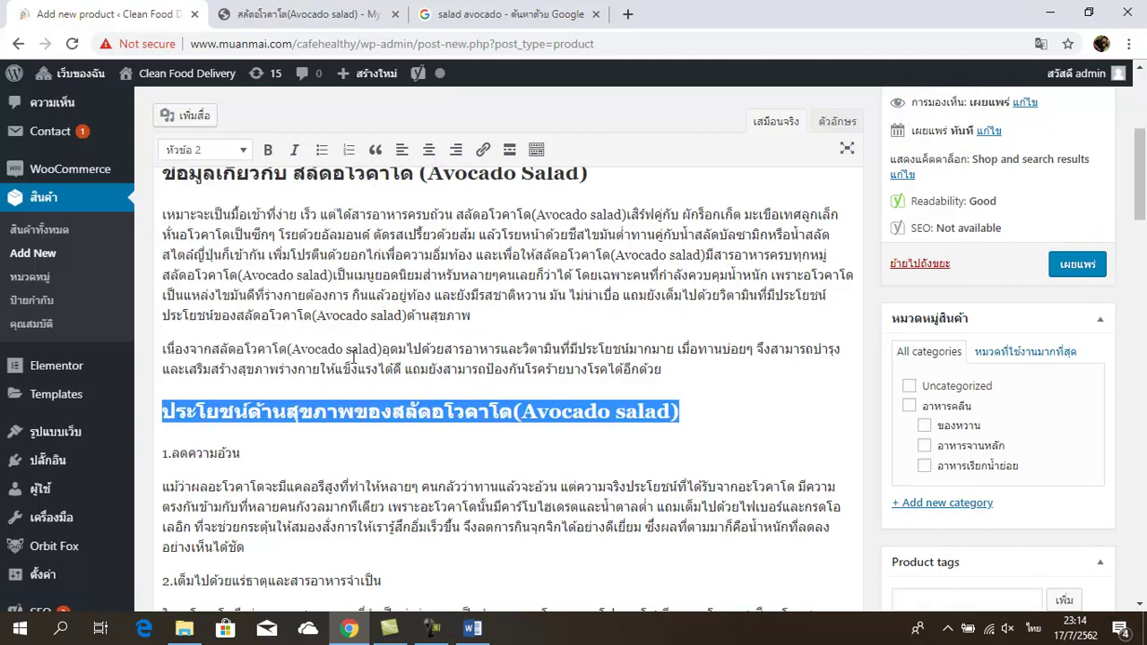
left_click(521, 349)
Step: Format the numbered lines "1.ลดความอ้วน" and "2.เต็มไปด้วยแร่ธาตุและสารอาหารจำเป็น" as Heading 3 (หัวข้อ 3)
scroll(394, 467, "down", 1)
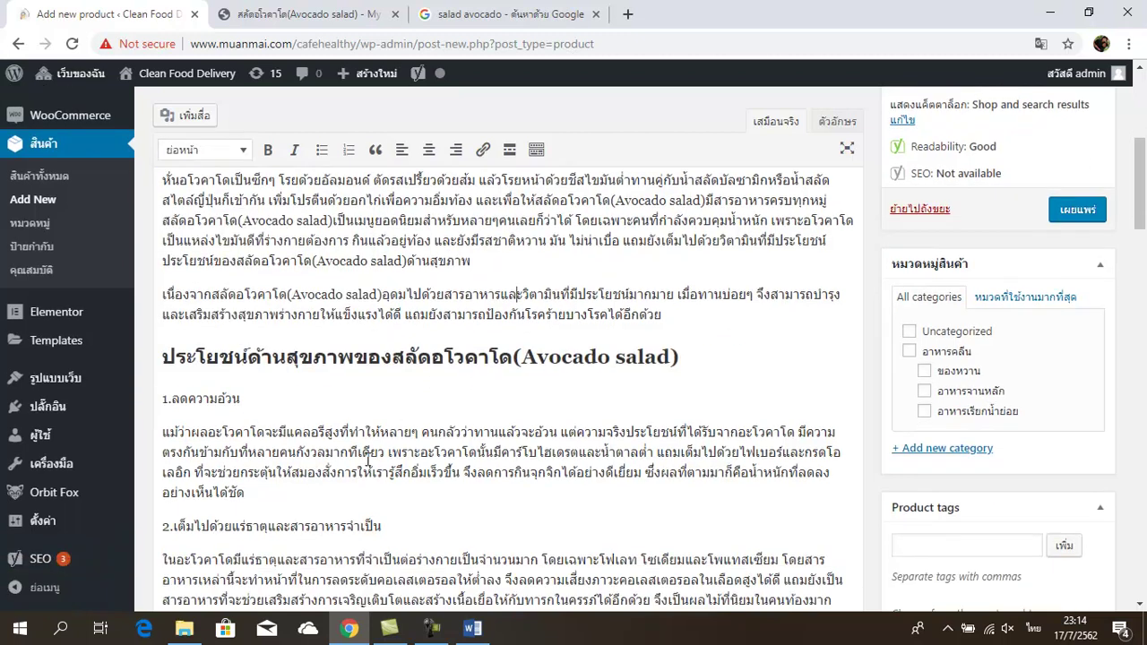
left_click_drag(257, 375, 162, 371)
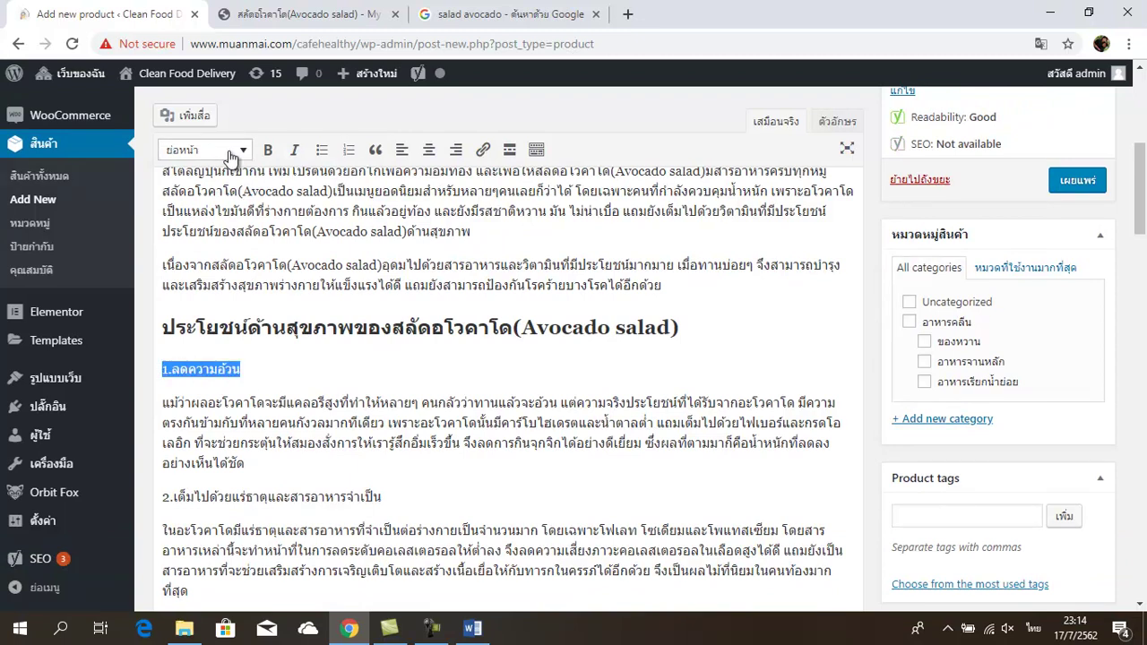
left_click(205, 152)
left_click(227, 280)
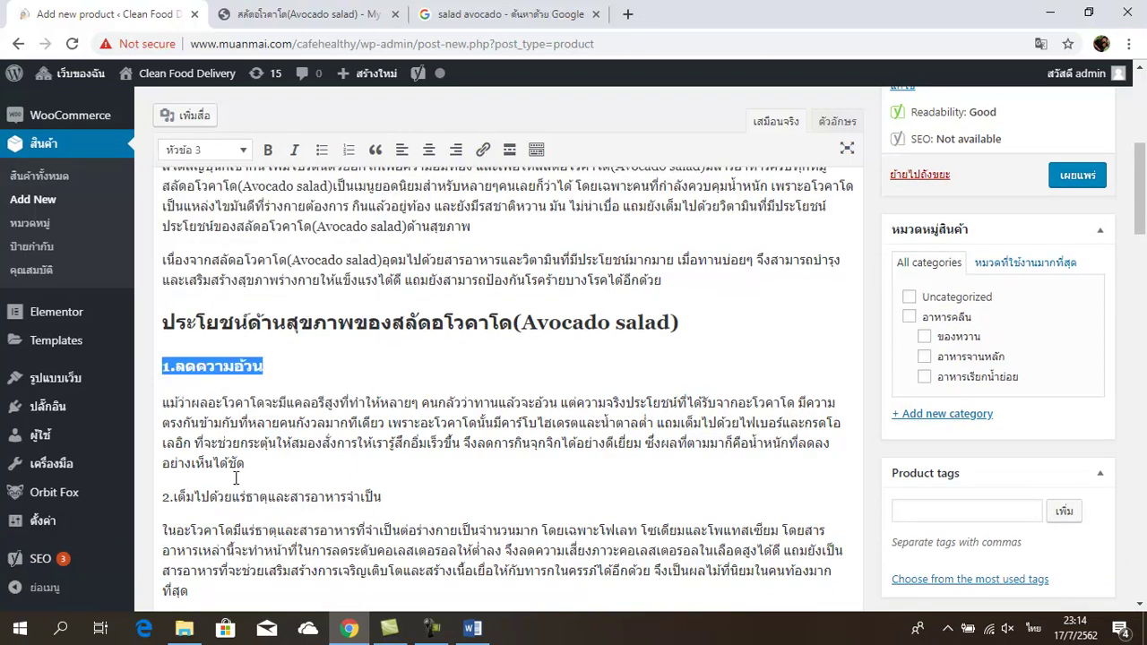
left_click_drag(387, 497, 157, 499)
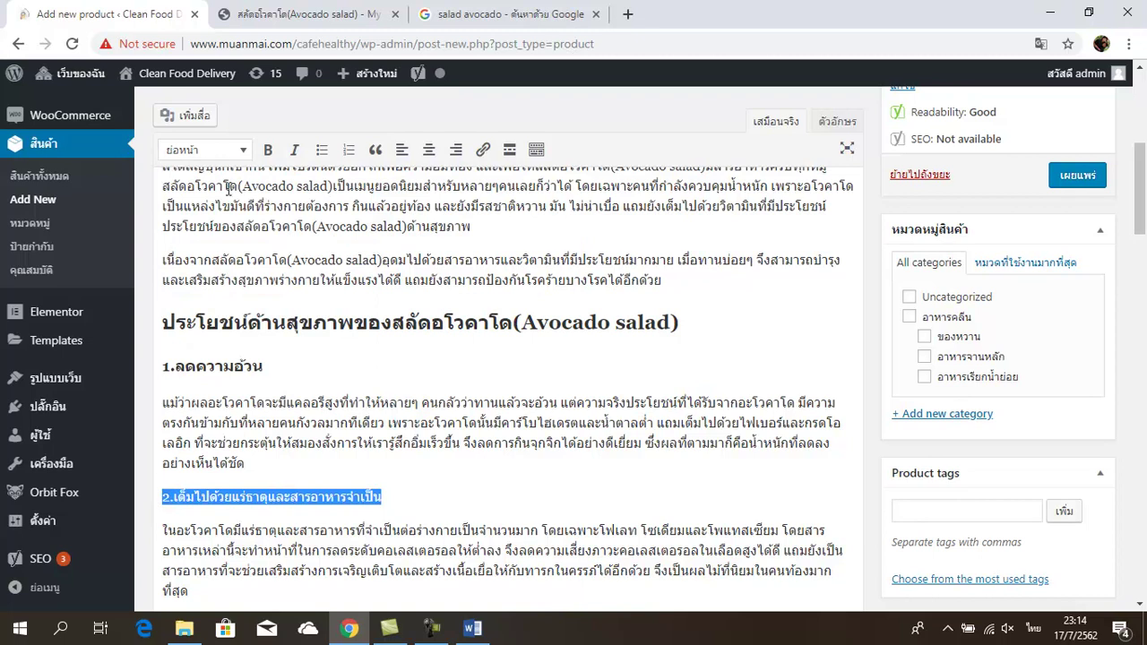
left_click(205, 150)
left_click(230, 278)
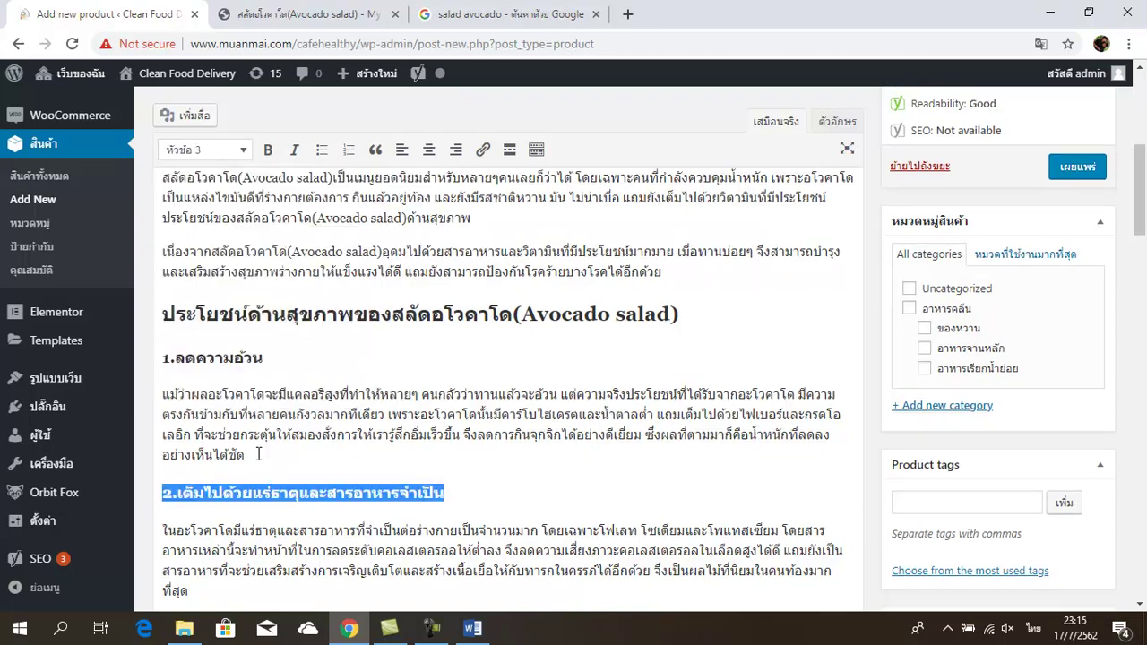
Step: Format the lines "3.ป้องกันโรคหัวใจ", "4.ลดไขมันในเส้นเลือด" and "5.มีวิตามินหลายชนิด" as Heading 3 (หัวข้อ 3)
scroll(251, 423, "down", 2)
left_click_drag(266, 456, 145, 455)
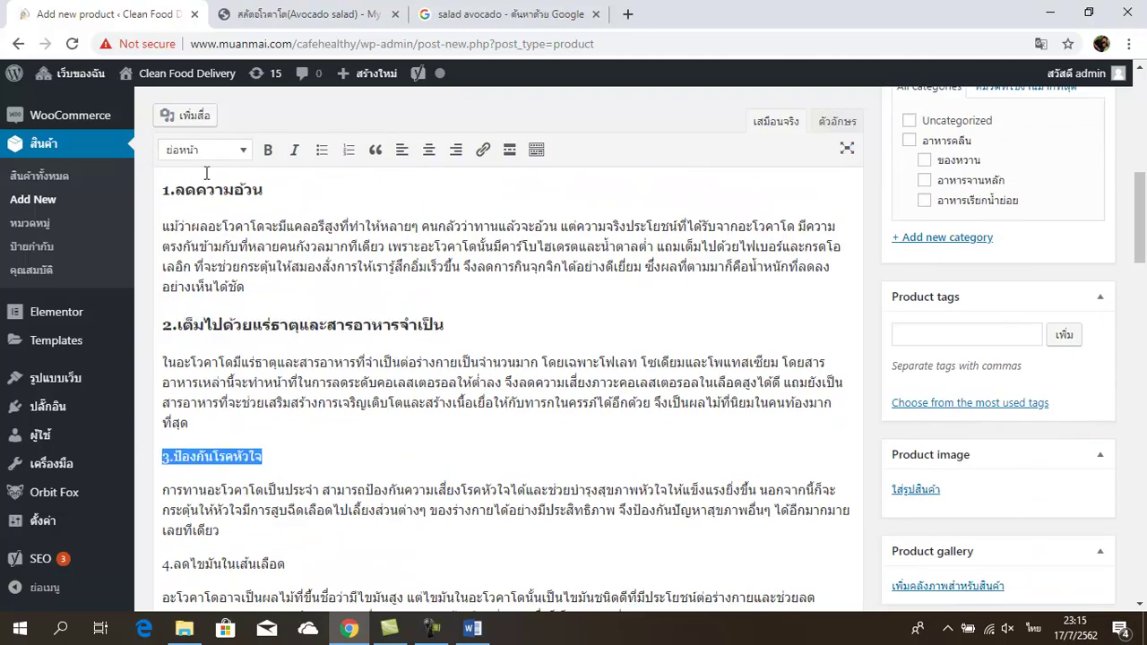
left_click(228, 153)
left_click(229, 278)
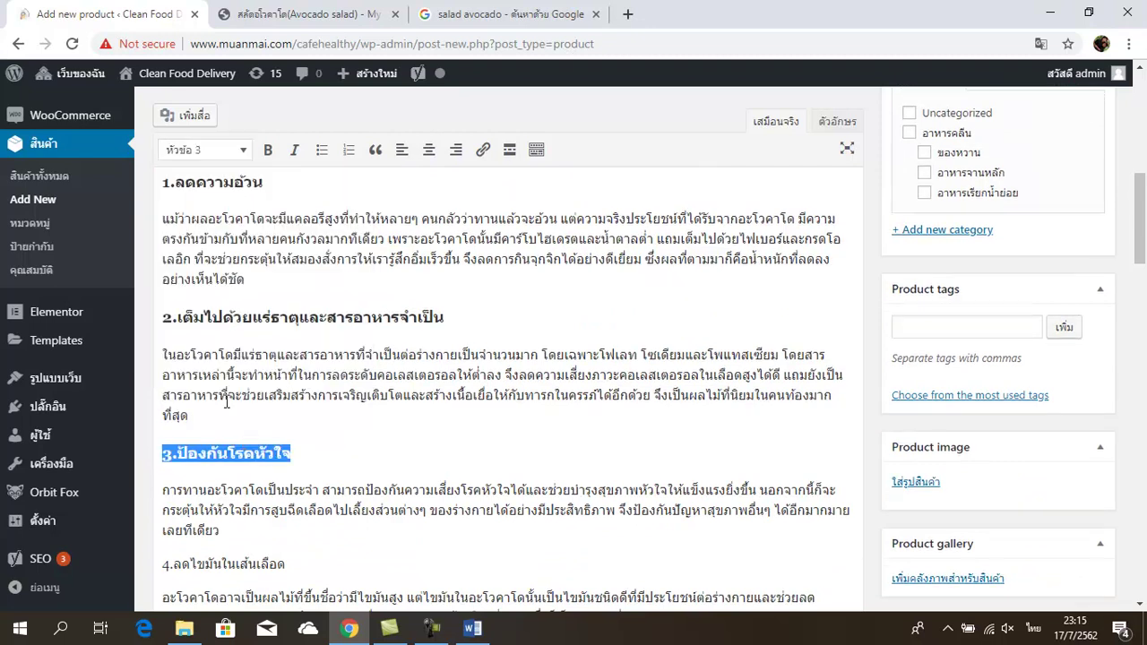
scroll(227, 341, "down", 1)
left_click_drag(289, 481, 155, 480)
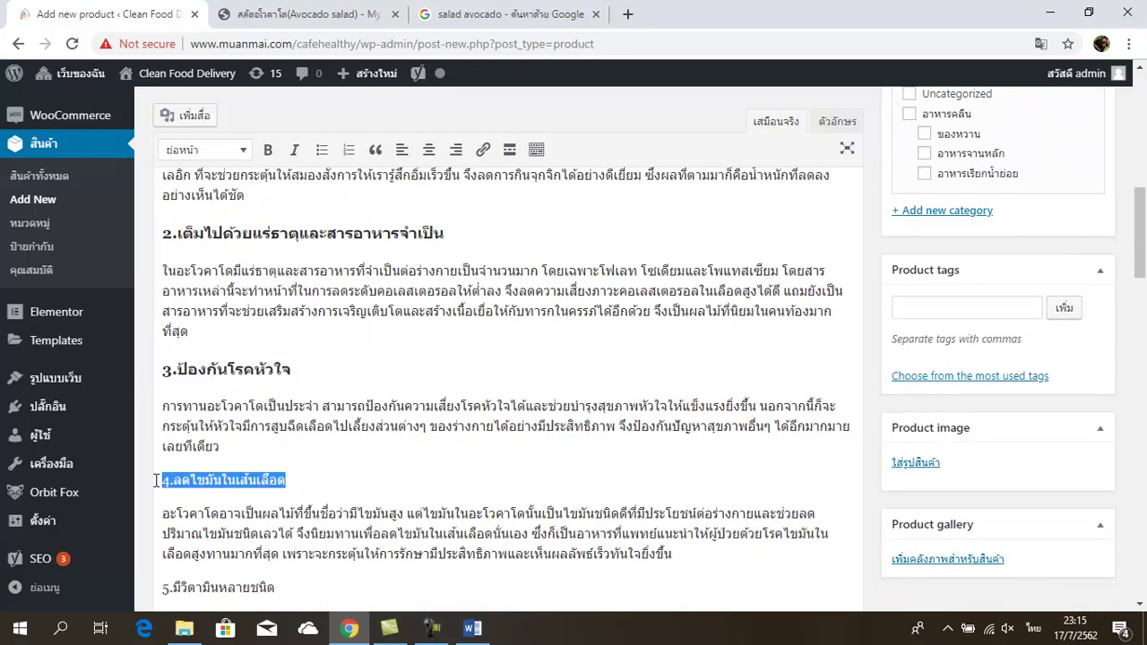
left_click(208, 150)
left_click(230, 279)
scroll(220, 431, "down", 2)
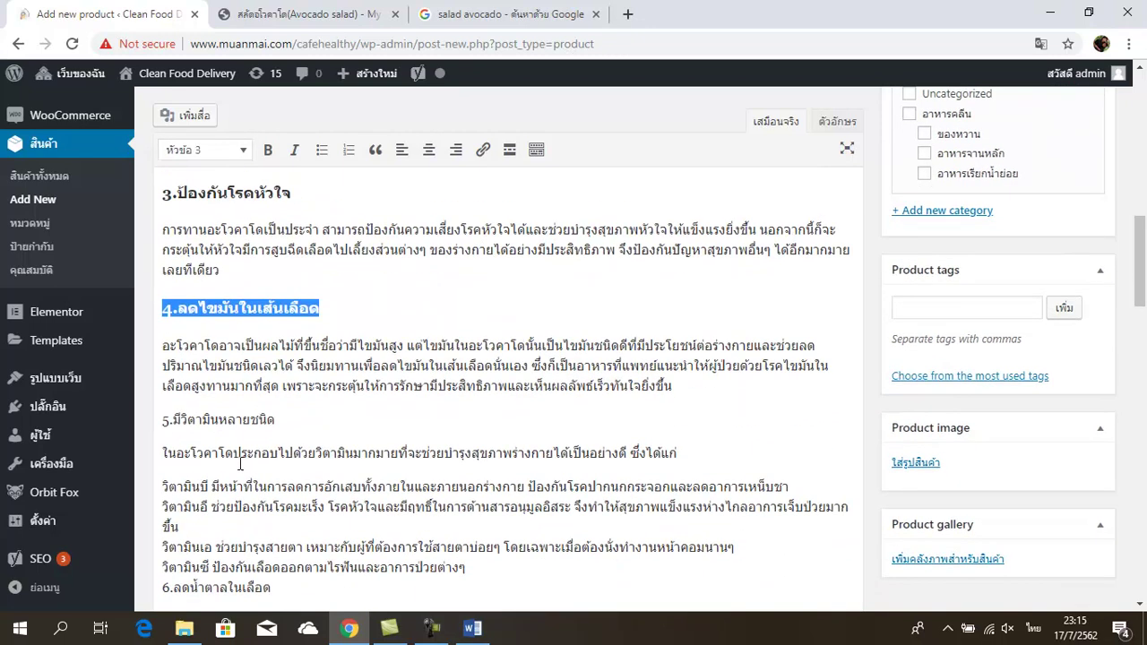
left_click_drag(276, 420, 160, 421)
left_click(209, 150)
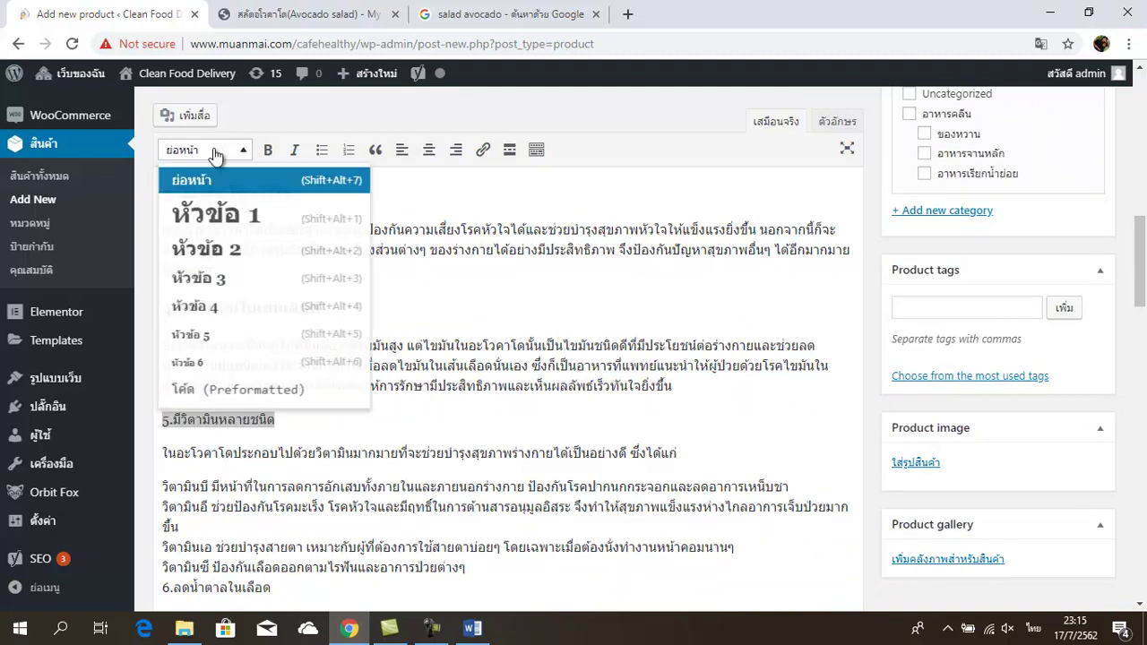
left_click(227, 279)
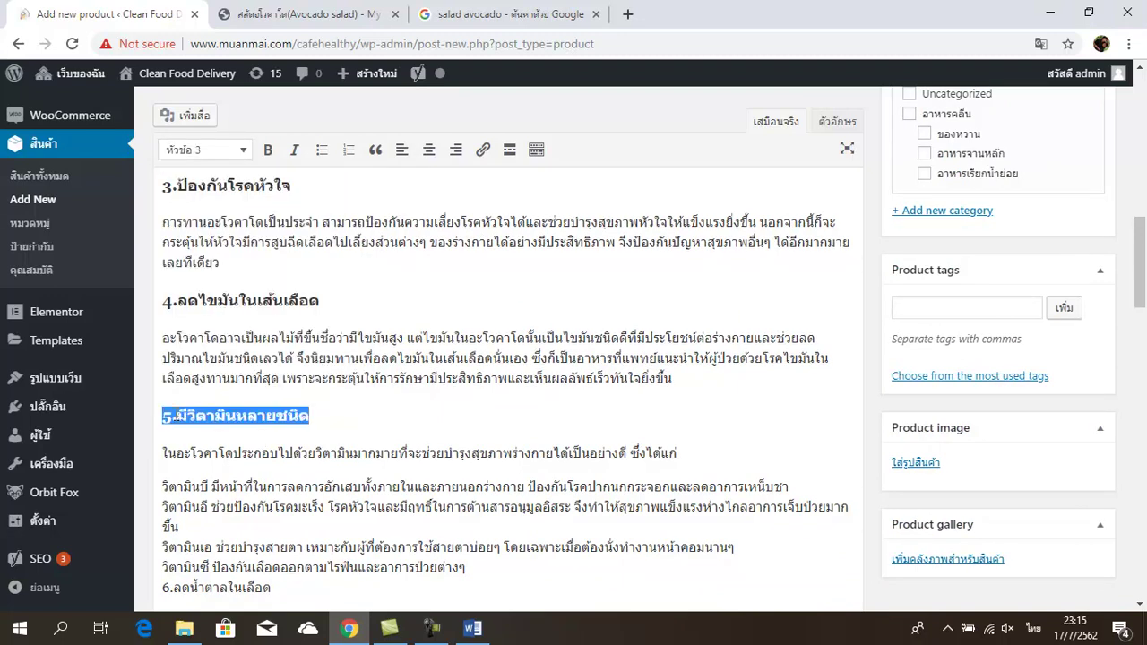
Step: Insert a space after the number and period in each of the numbered headings 5, 4, 3, 2 and 1
left_click(180, 416)
left_click(180, 302)
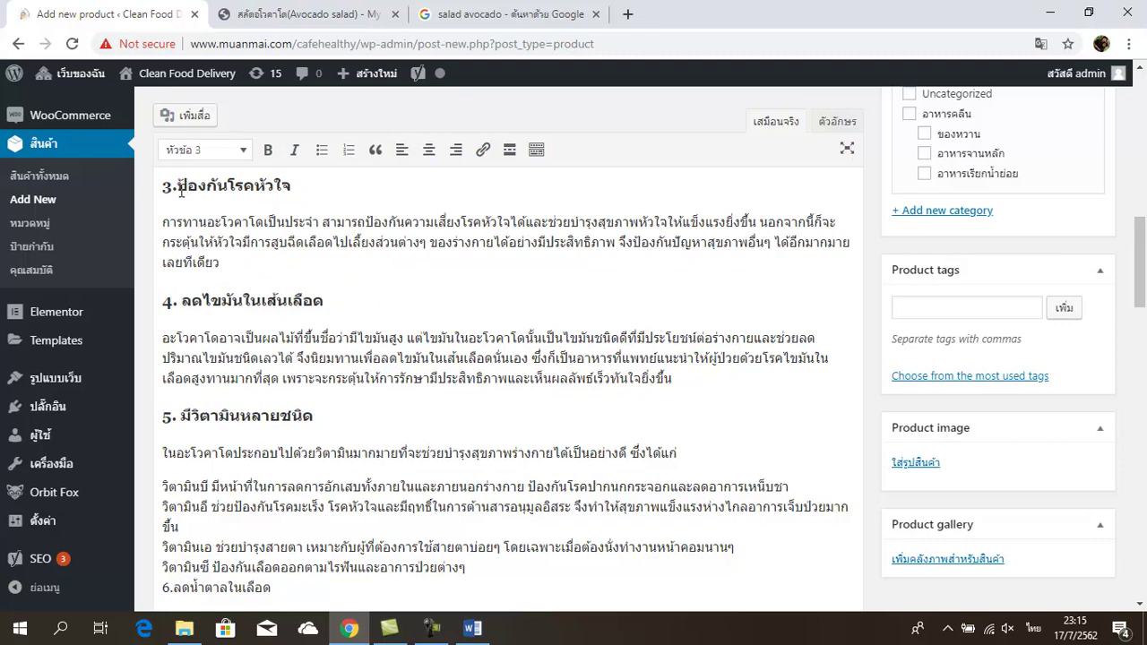
scroll(191, 238, "up", 3)
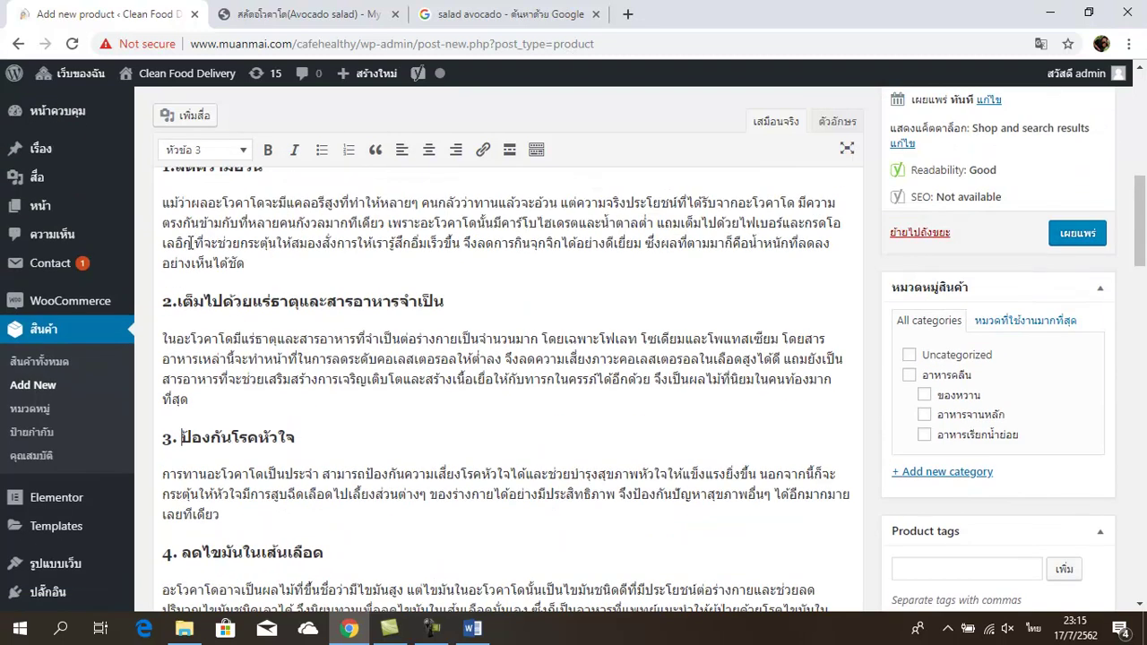
left_click(176, 300)
scroll(177, 300, "up", 2)
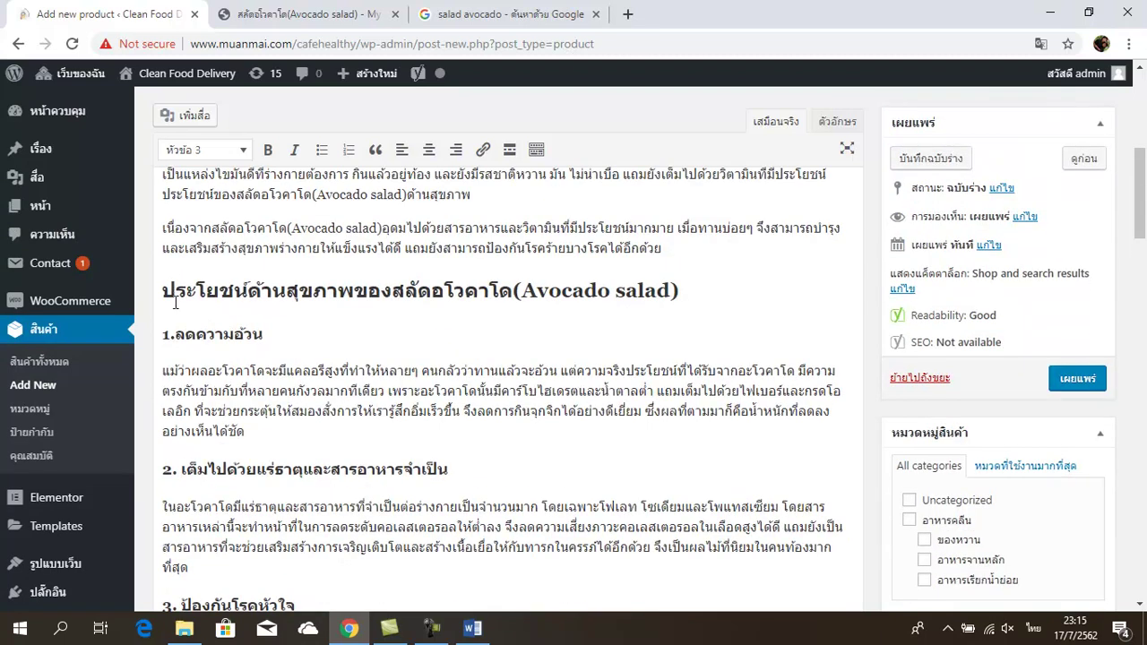
left_click(175, 334)
Step: Insert a space after "6." in the line "6.ลดน้ำตาลในเลือด" and select the whole line
scroll(208, 356, "down", 6)
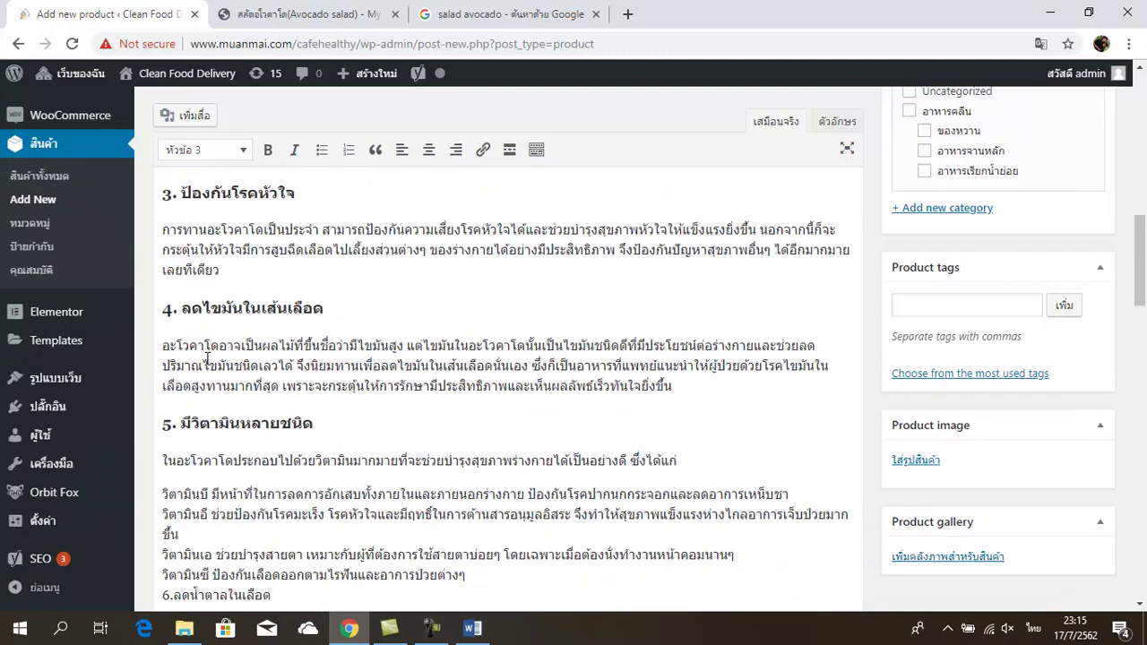
scroll(279, 401, "up", 1)
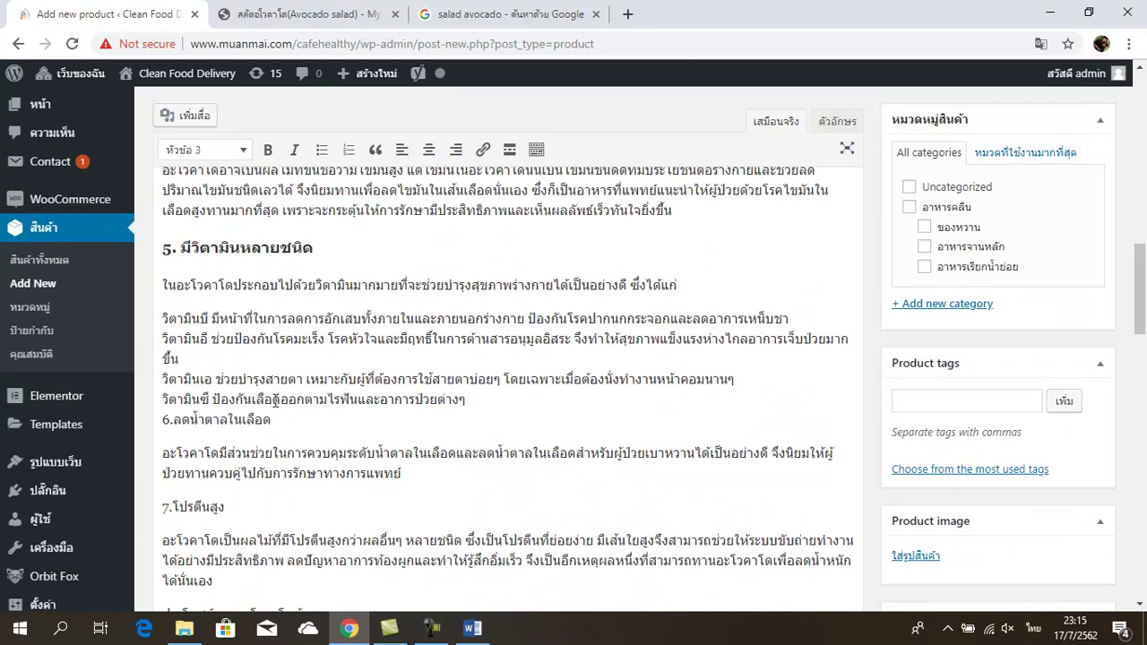
left_click(175, 419)
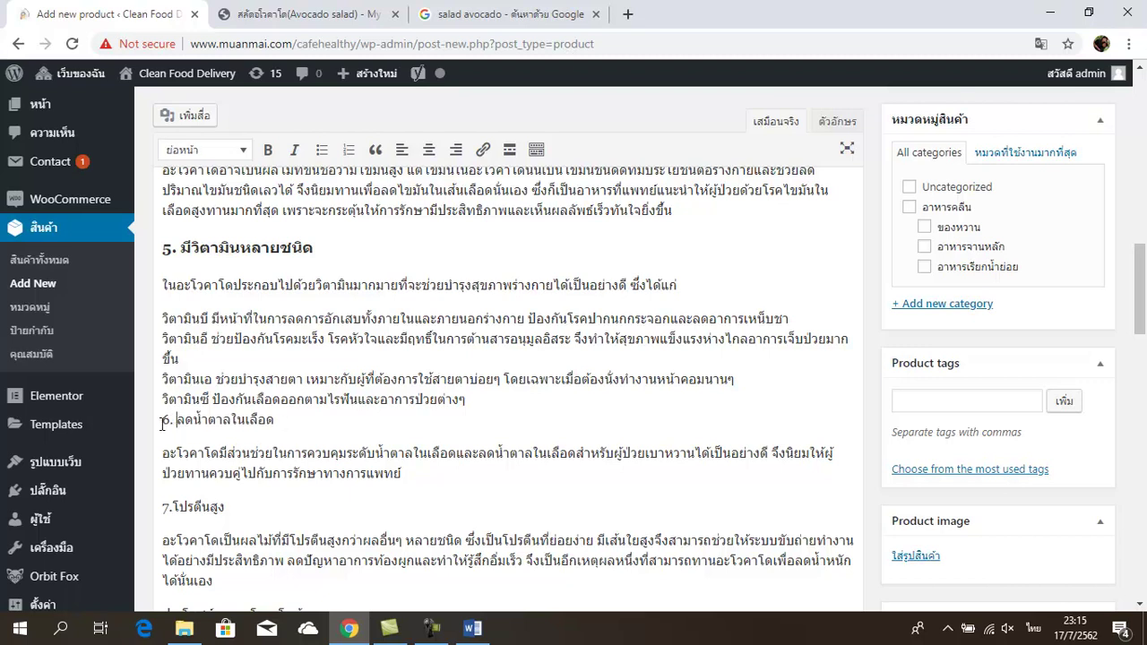
left_click_drag(281, 419, 158, 418)
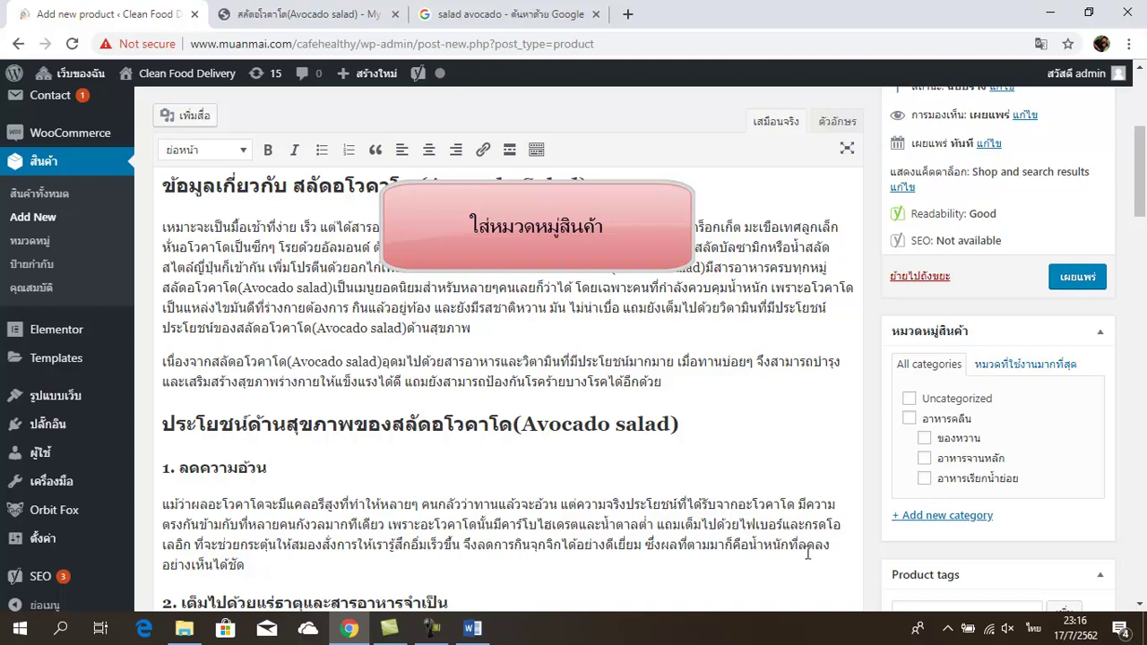
Step: Assign the product to the categories อาหารเรียกน้ำย่อย and อาหารคลีน and publish it
left_click(924, 478)
left_click(911, 420)
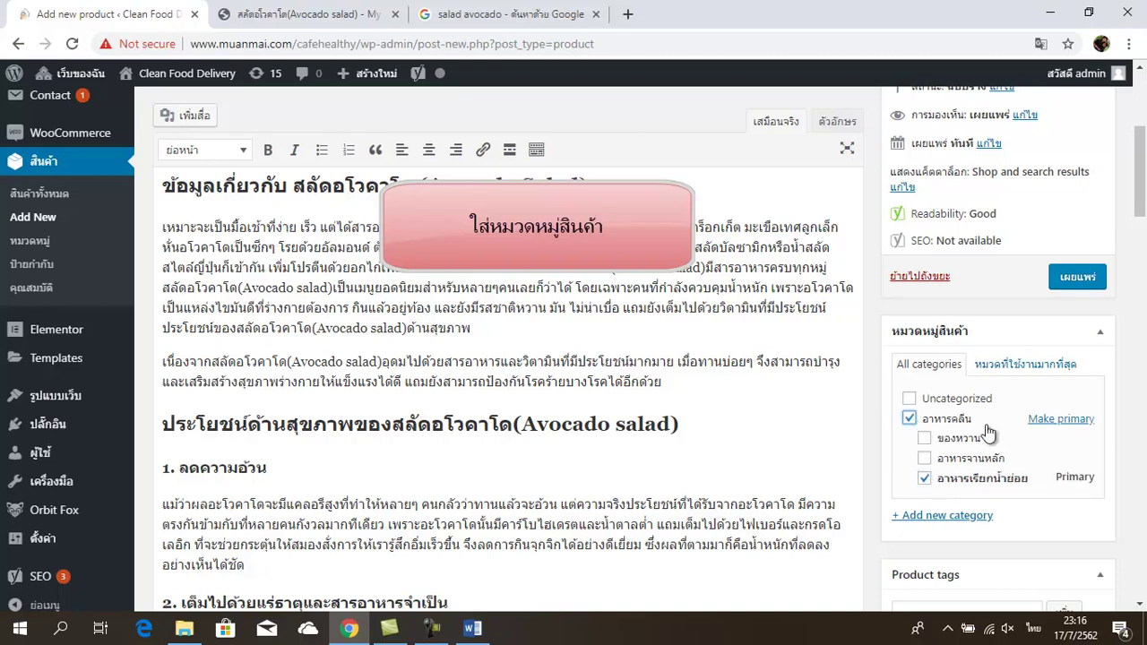
left_click(1083, 281)
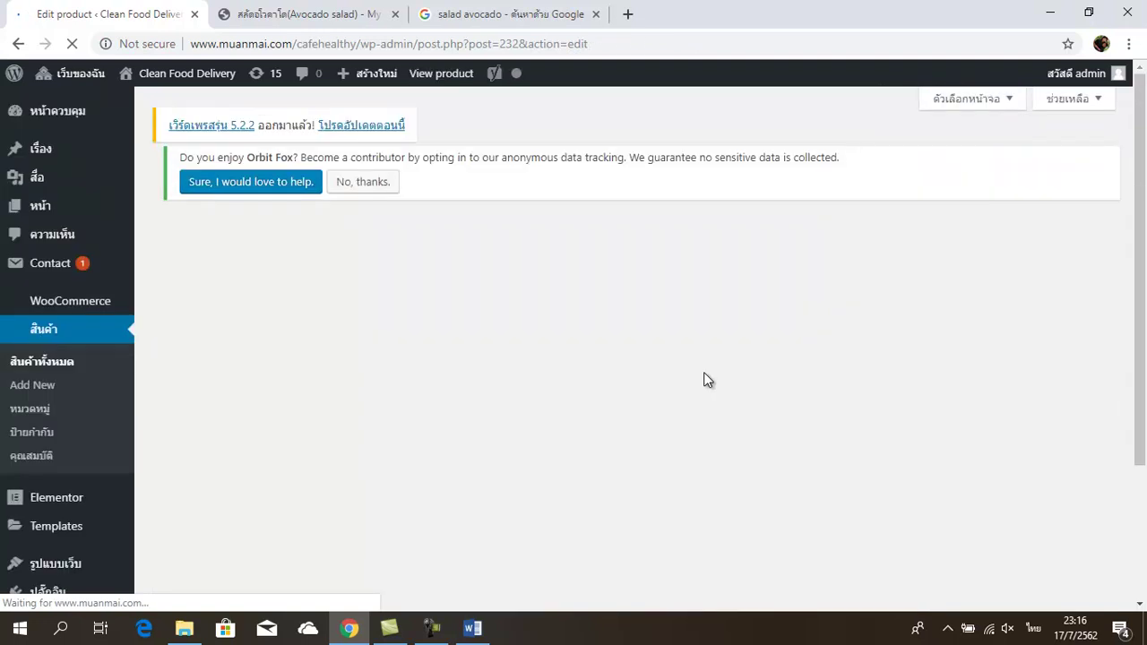
Step: Upload the second picture from the salad folder in Downloads and set 1.jpeg from the media library as the product image
scroll(615, 374, "down", 5)
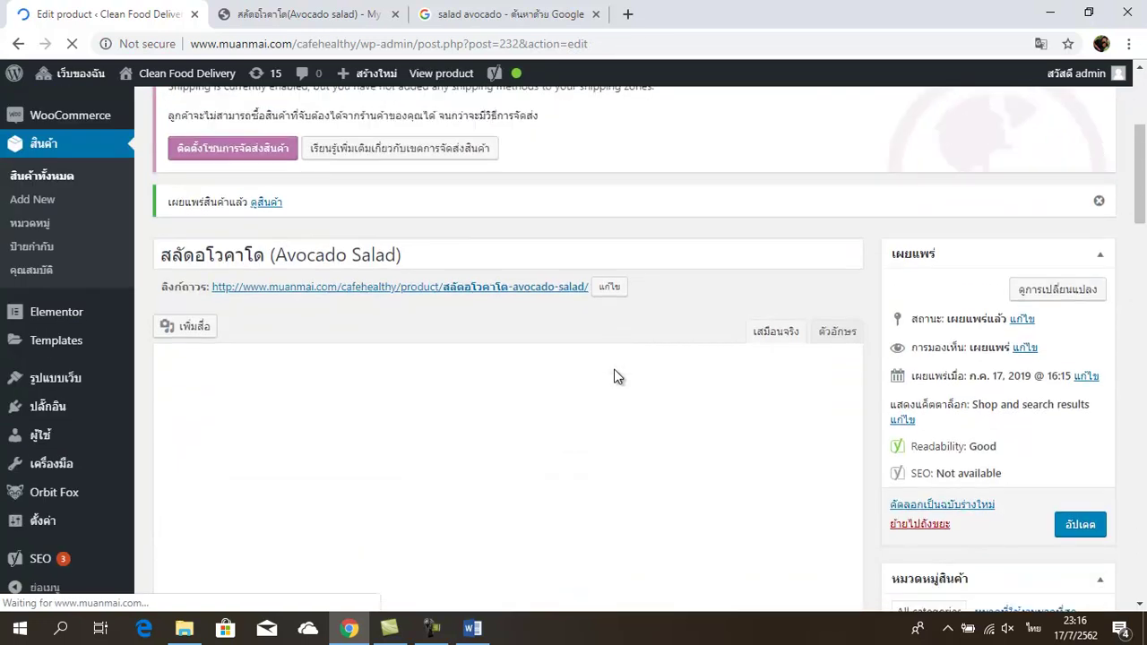
scroll(614, 369, "down", 8)
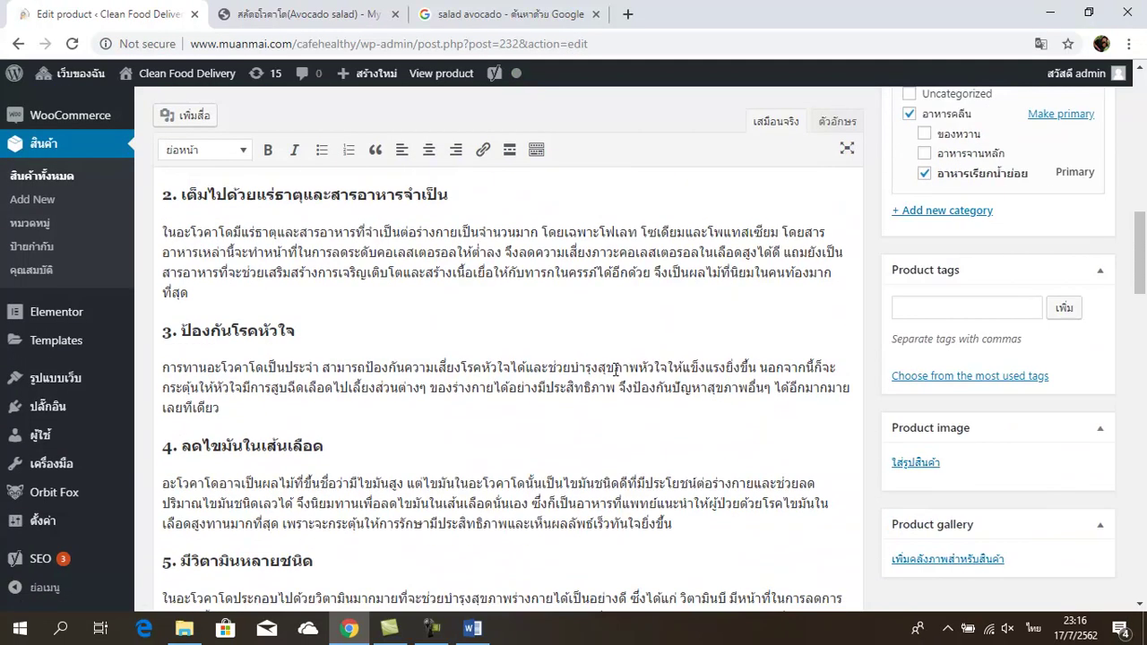
scroll(614, 369, "down", 2)
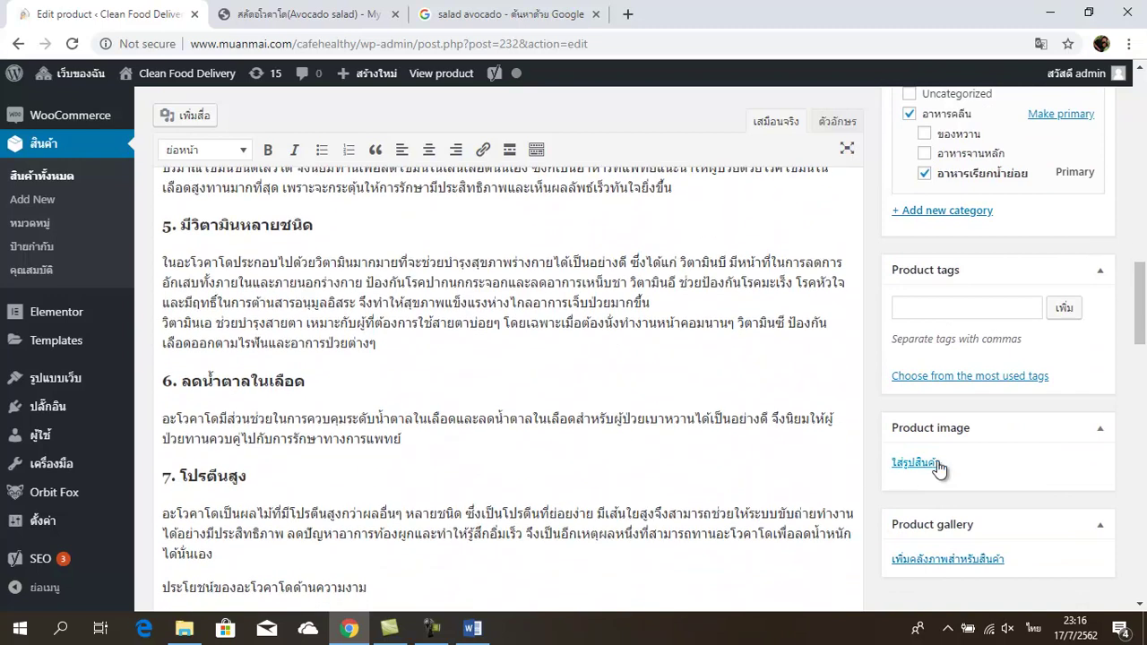
left_click(915, 462)
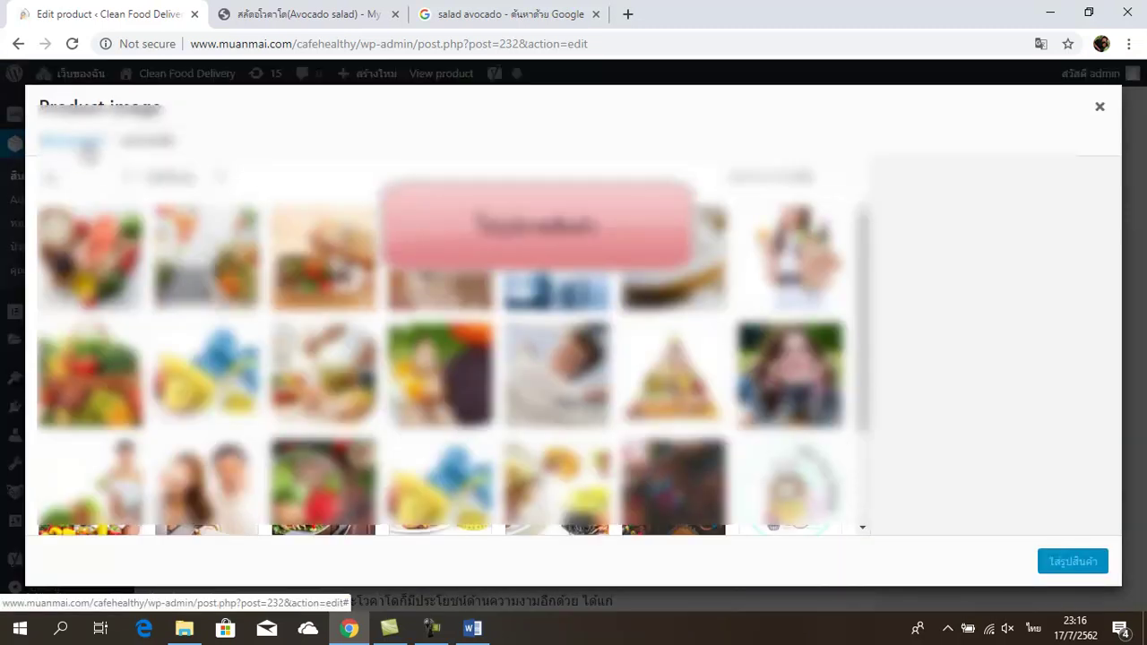
left_click(85, 146)
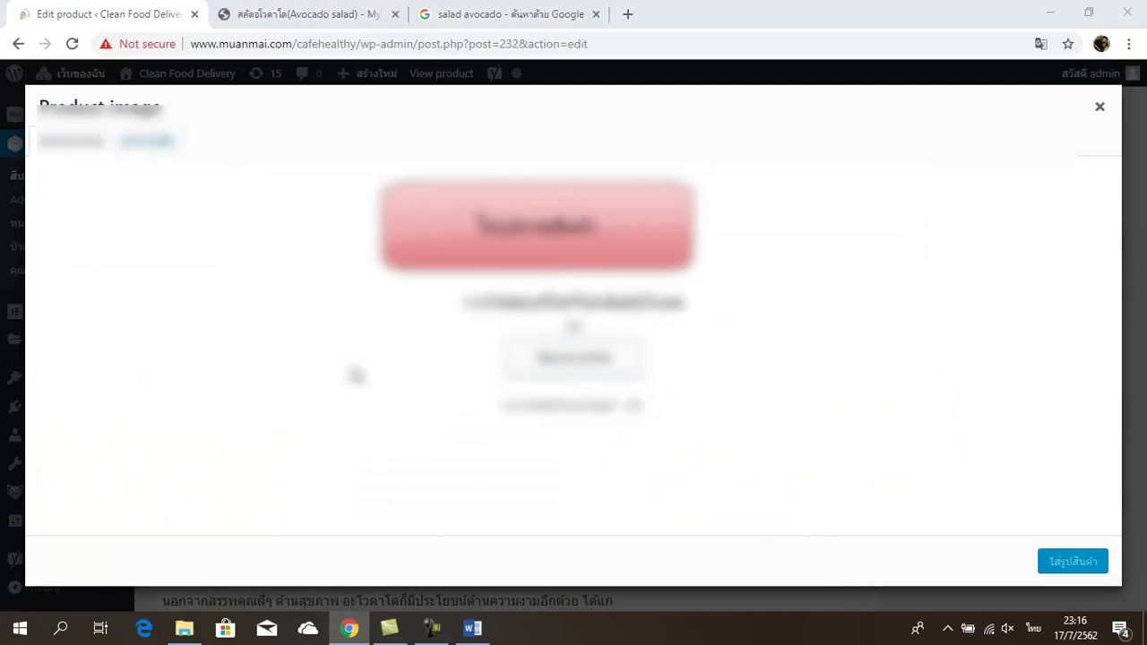
left_click(573, 357)
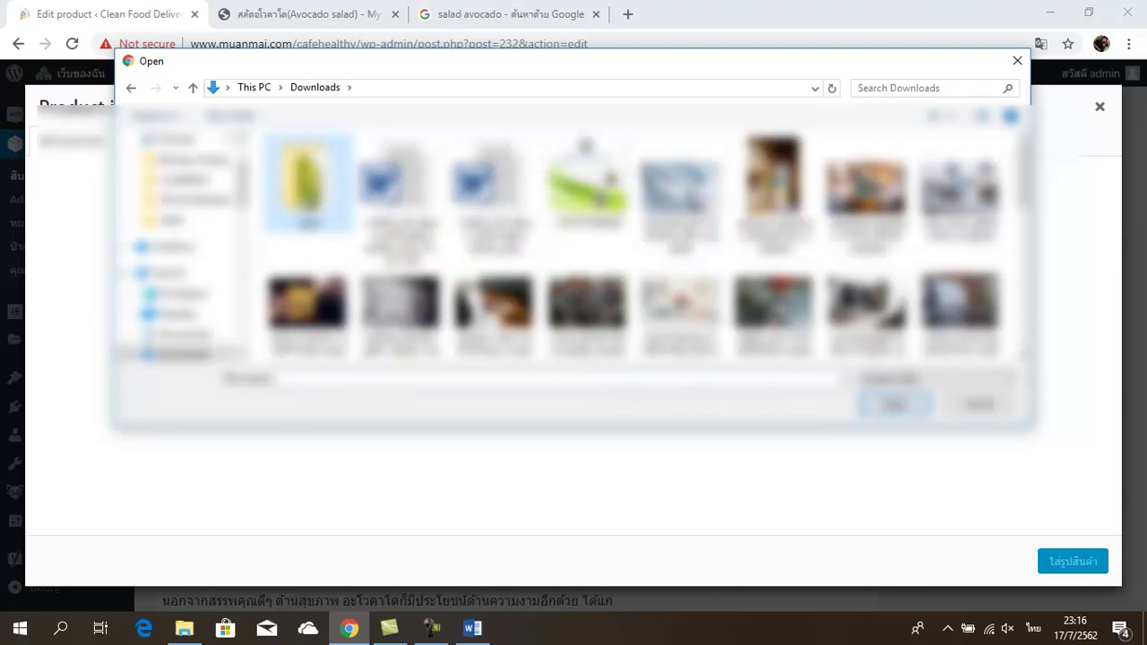
double_click(308, 179)
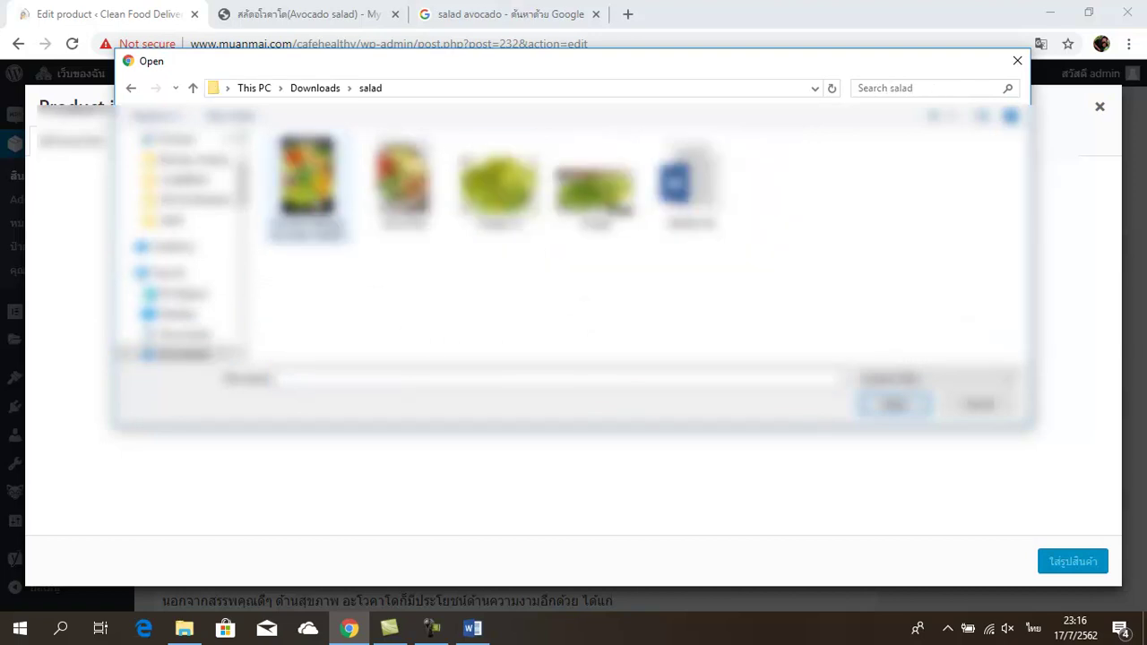
double_click(402, 179)
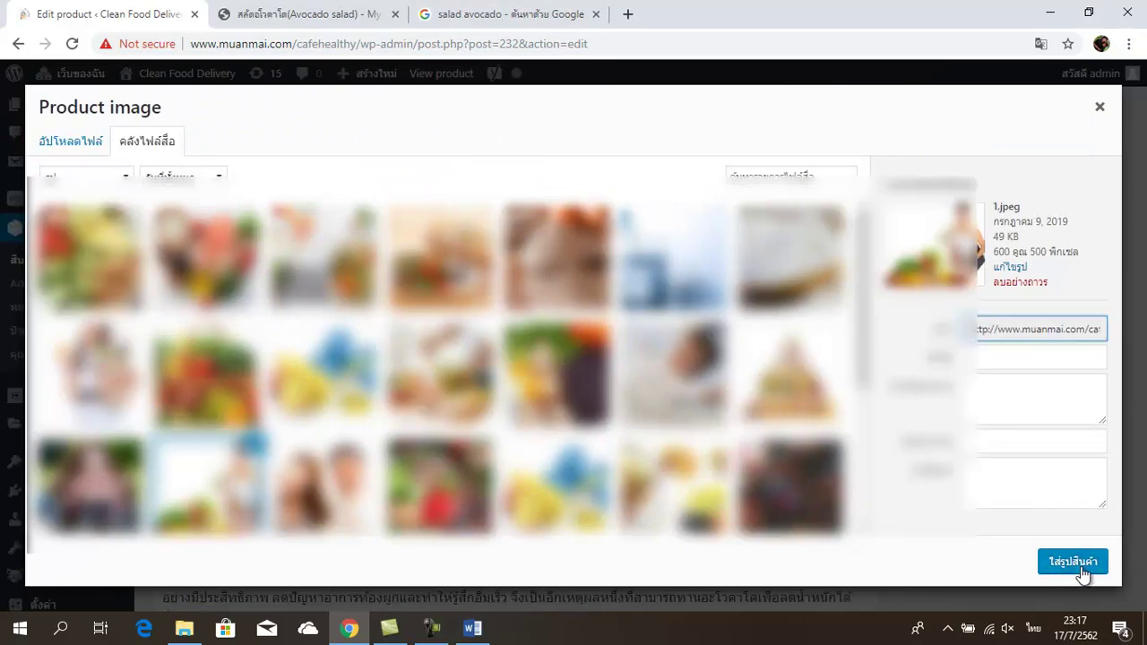
left_click(1081, 571)
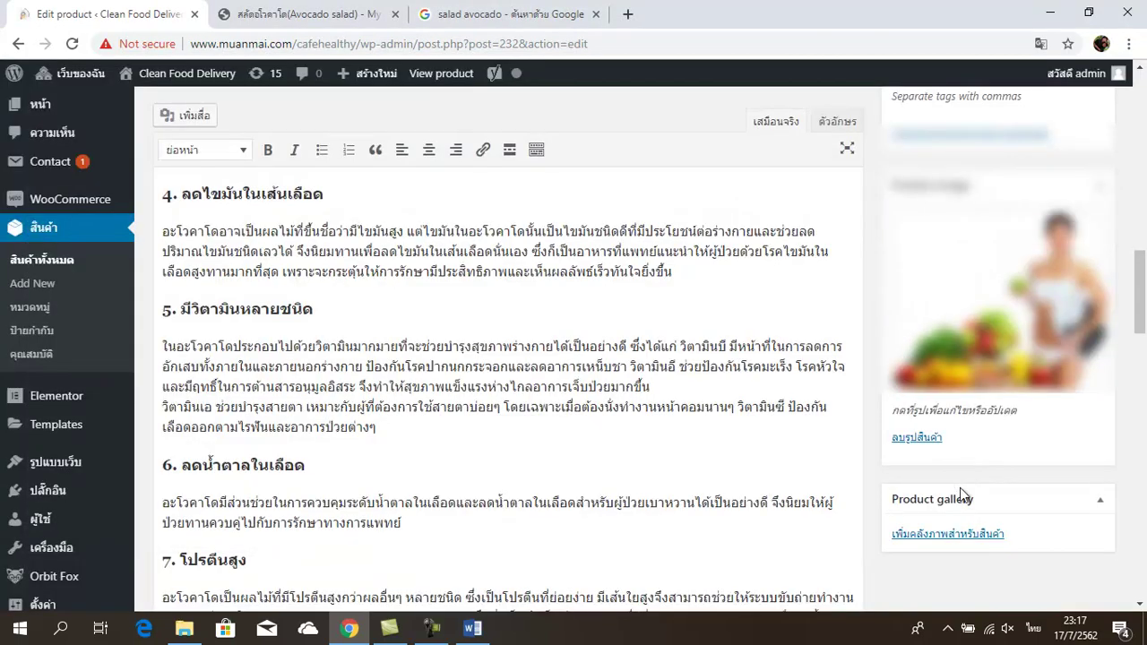
Step: Upload the second, third and fourth pictures from the salad folder in Downloads and add them to the product gallery
scroll(960, 487, "down", 3)
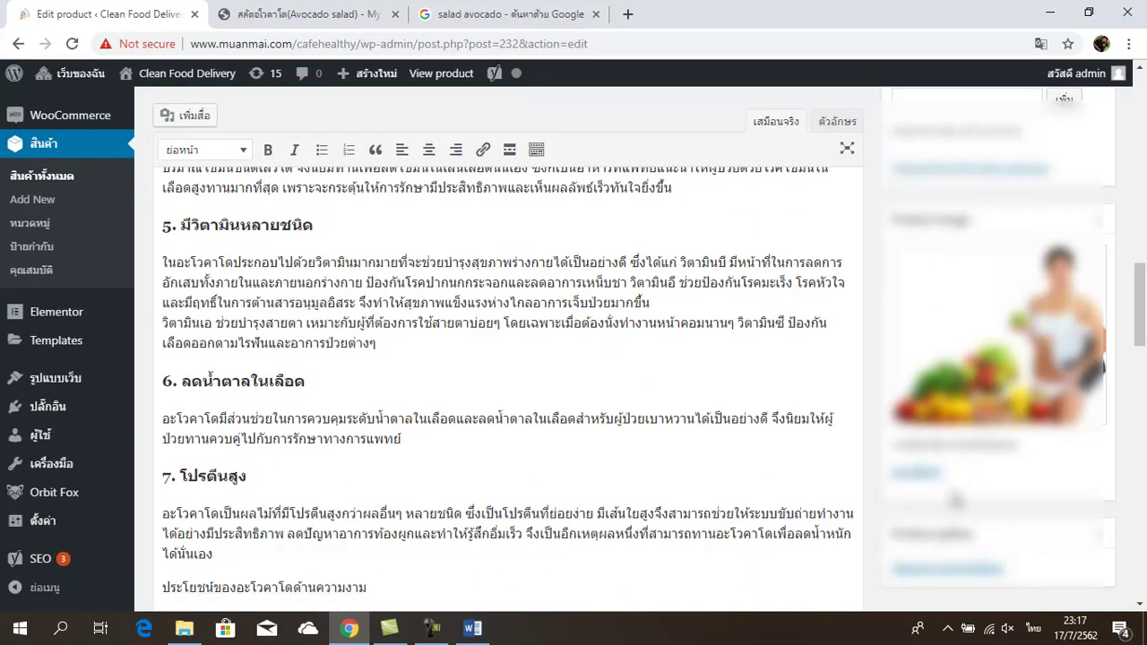
scroll(956, 498, "down", 3)
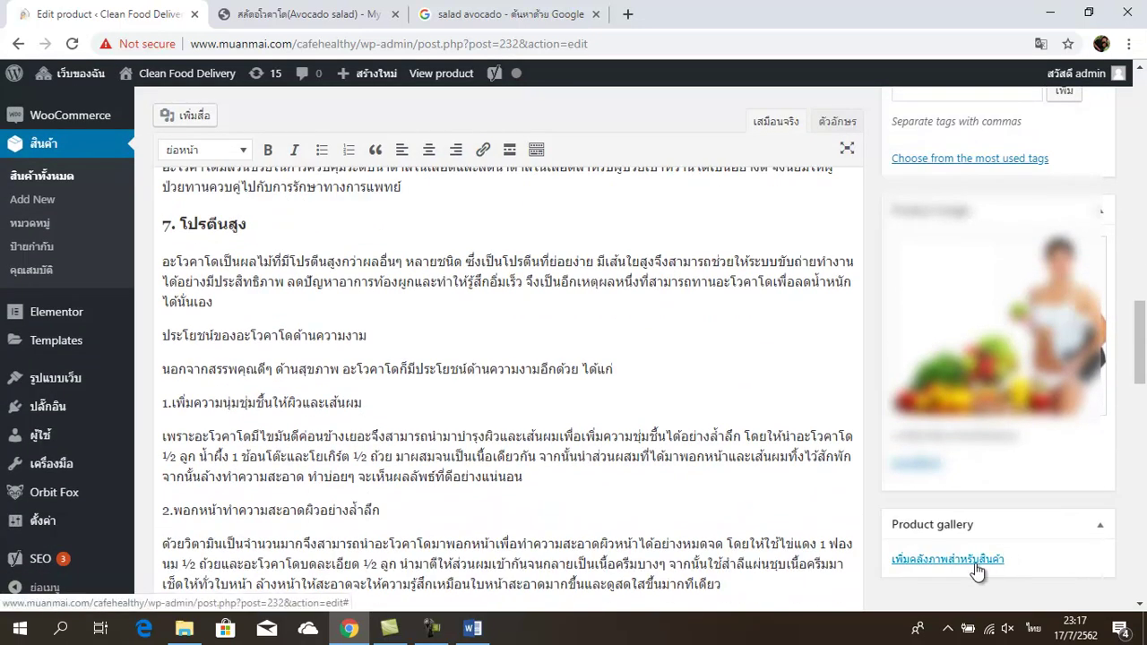
left_click(977, 570)
left_click(63, 140)
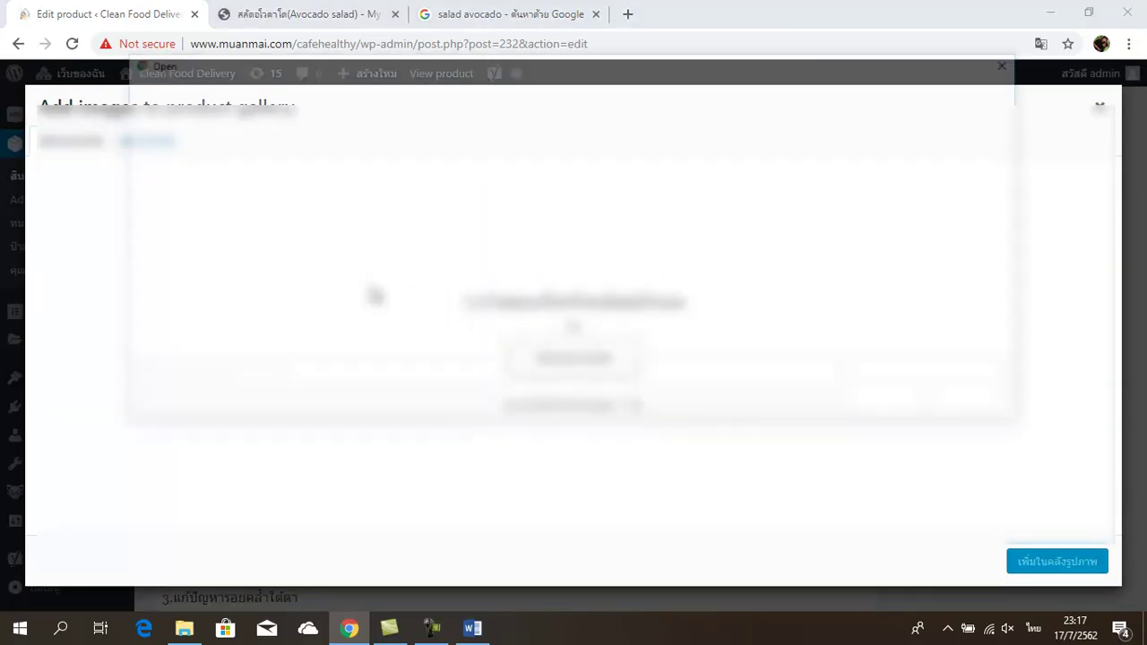
left_click(595, 224)
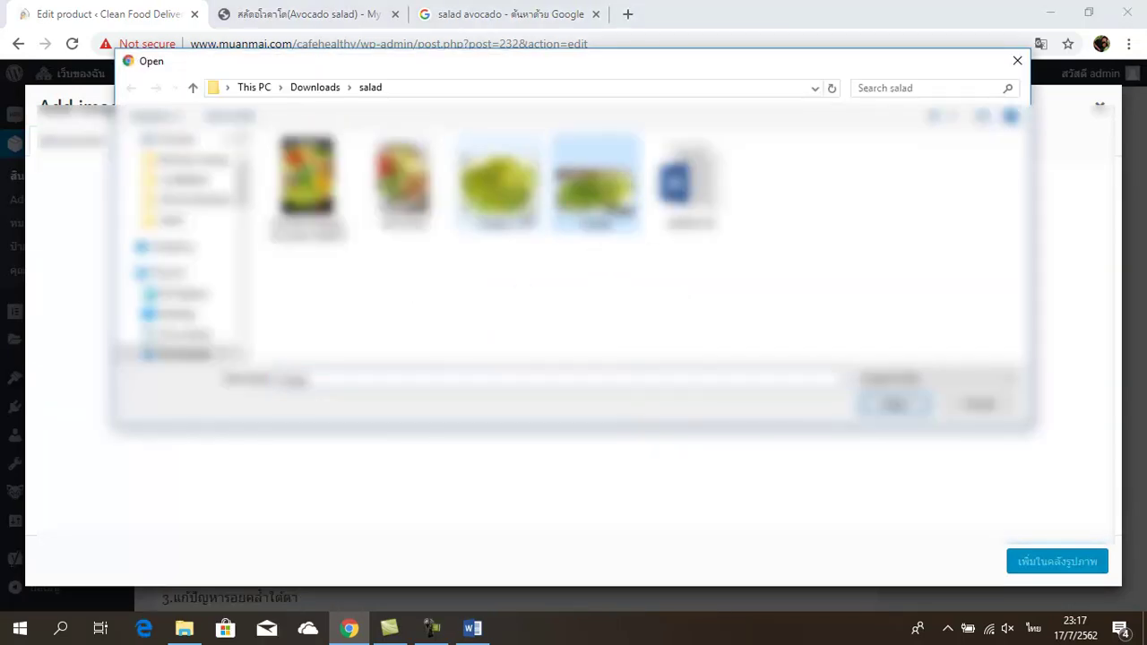
left_click(499, 179, "ctrl")
left_click(404, 179, "ctrl")
left_click(883, 410)
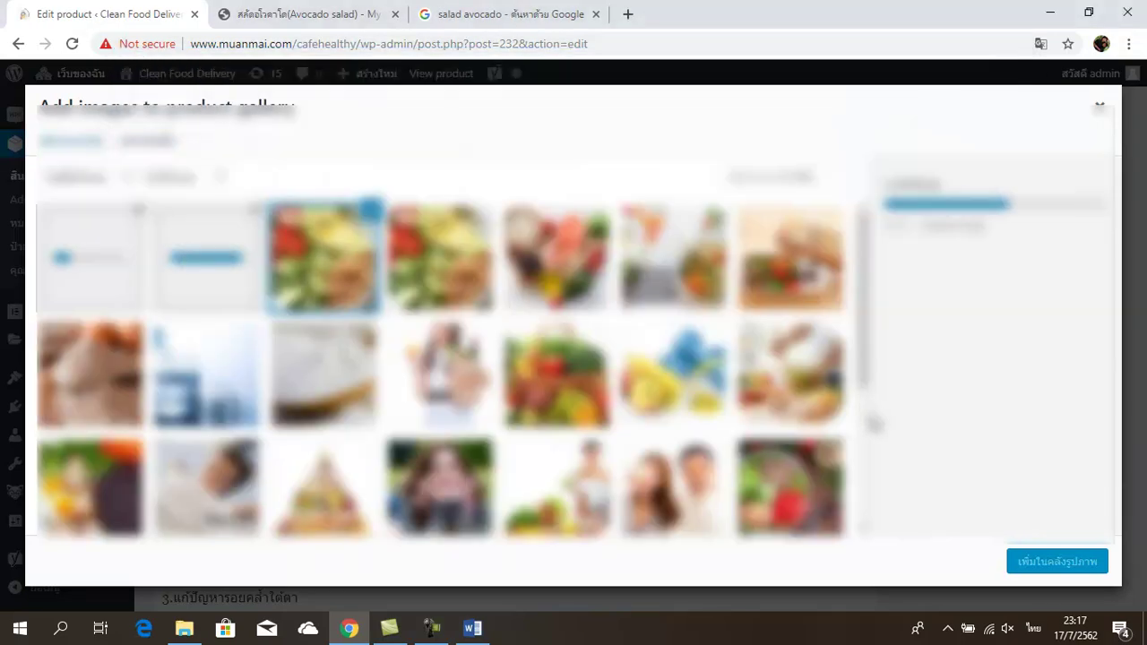
left_click(1070, 572)
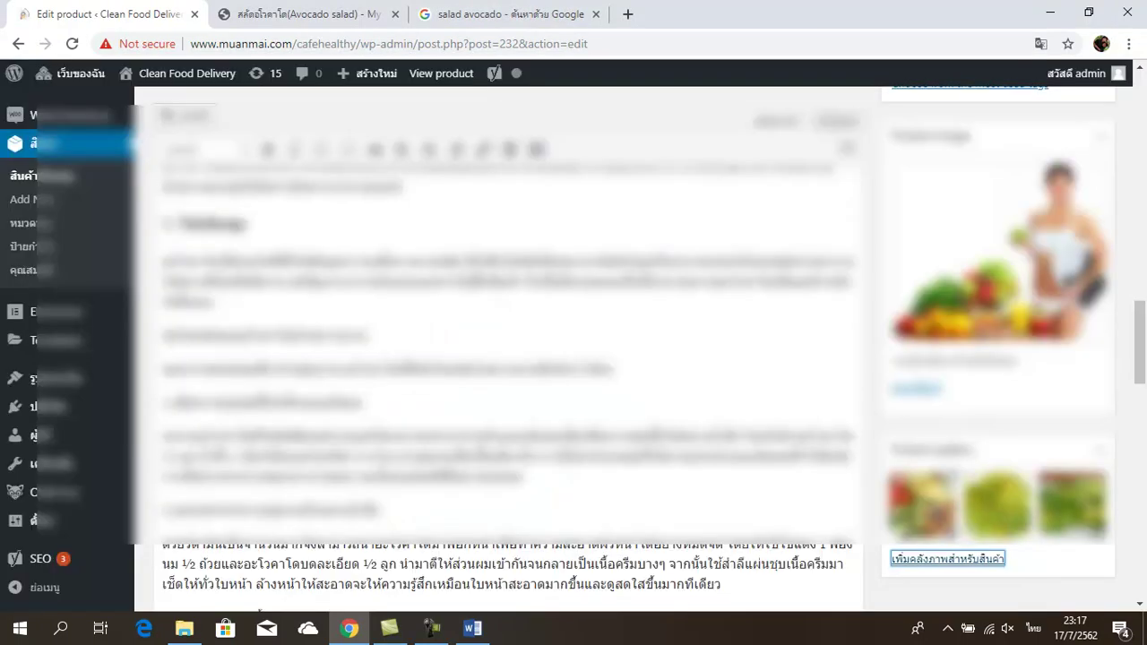
Step: Set the product's regular price (ราคาปกติ) to 100 baht in the product data
scroll(932, 497, "down", 2)
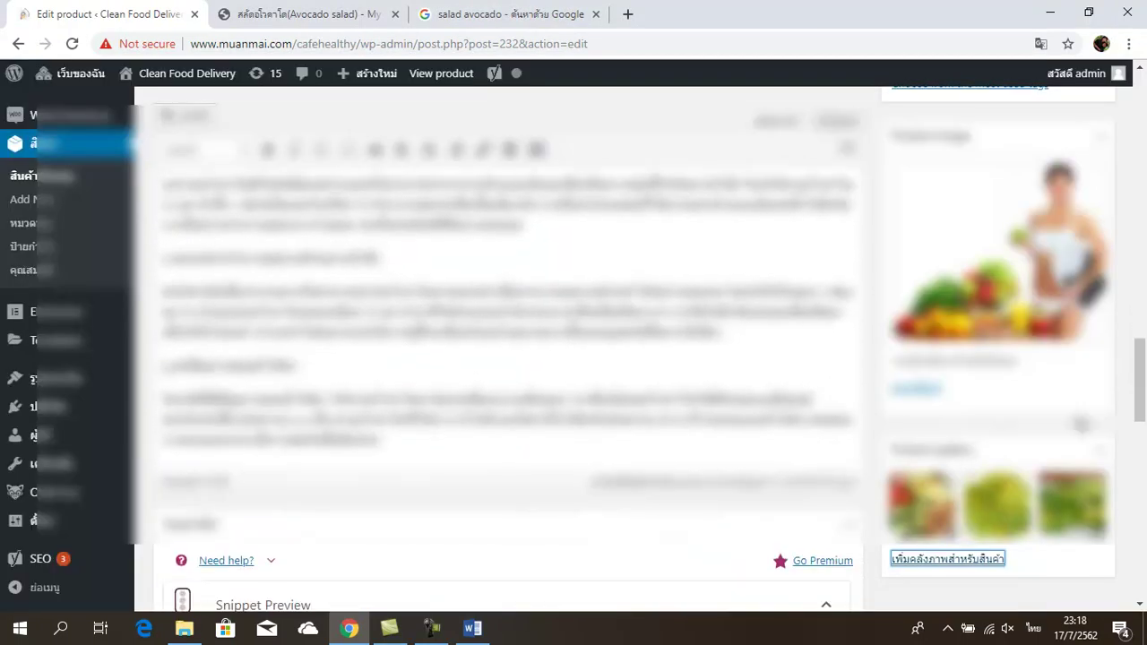
mouse_move(1137, 397)
left_mouse_down()
mouse_move(1140, 451)
mouse_move(1137, 381)
left_mouse_up()
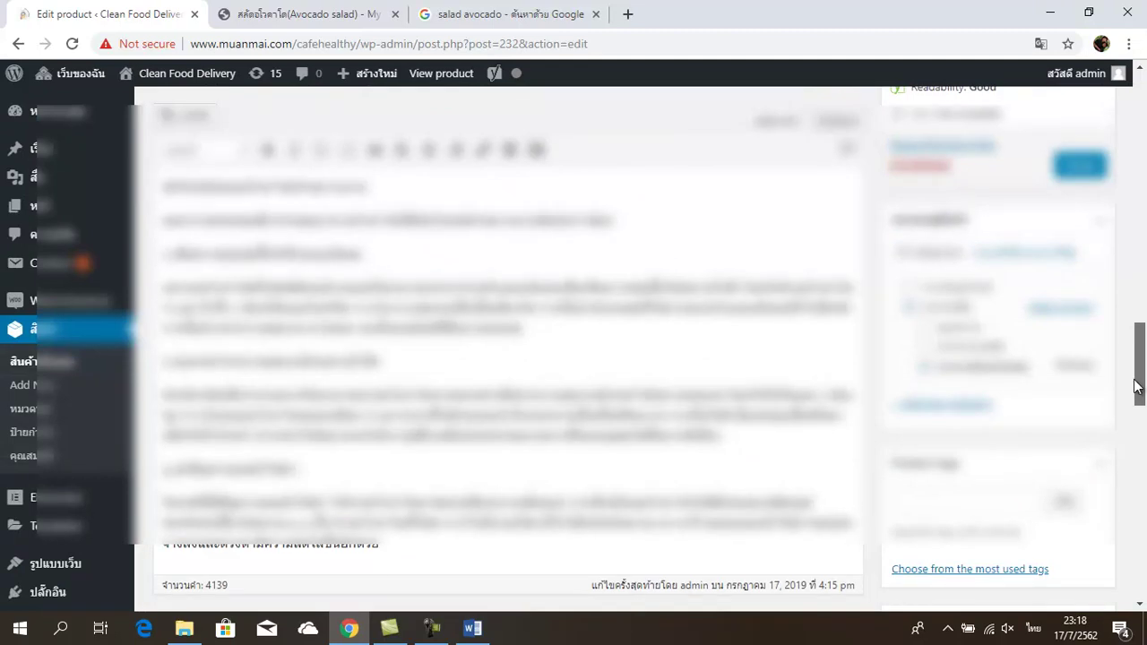
left_click(444, 288)
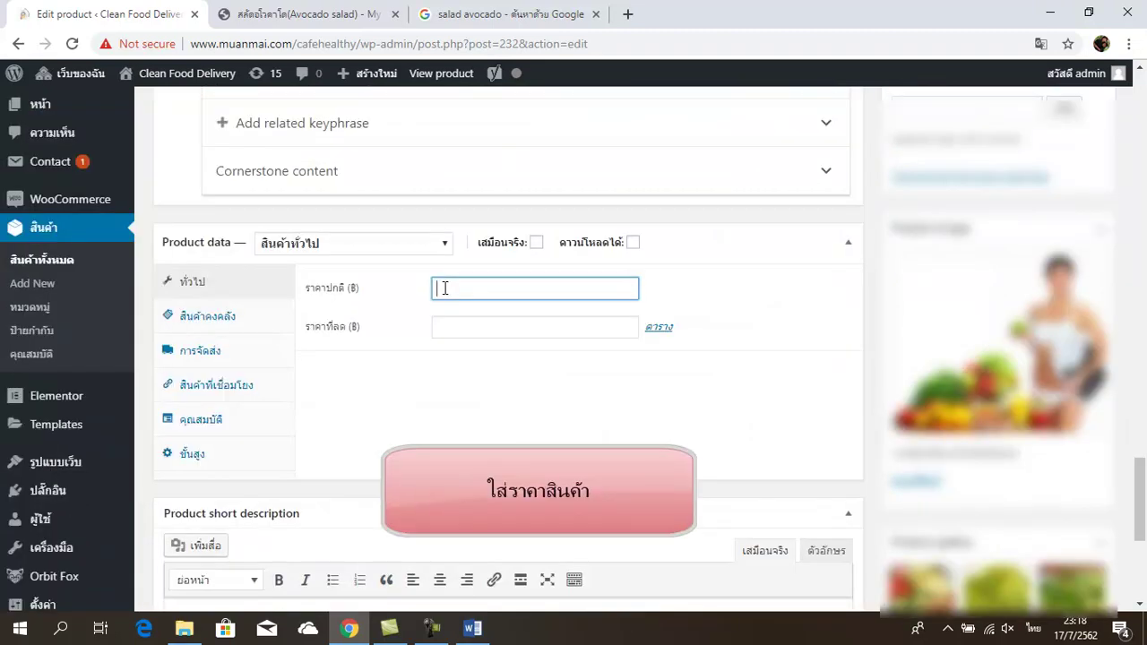
type("ๅ")
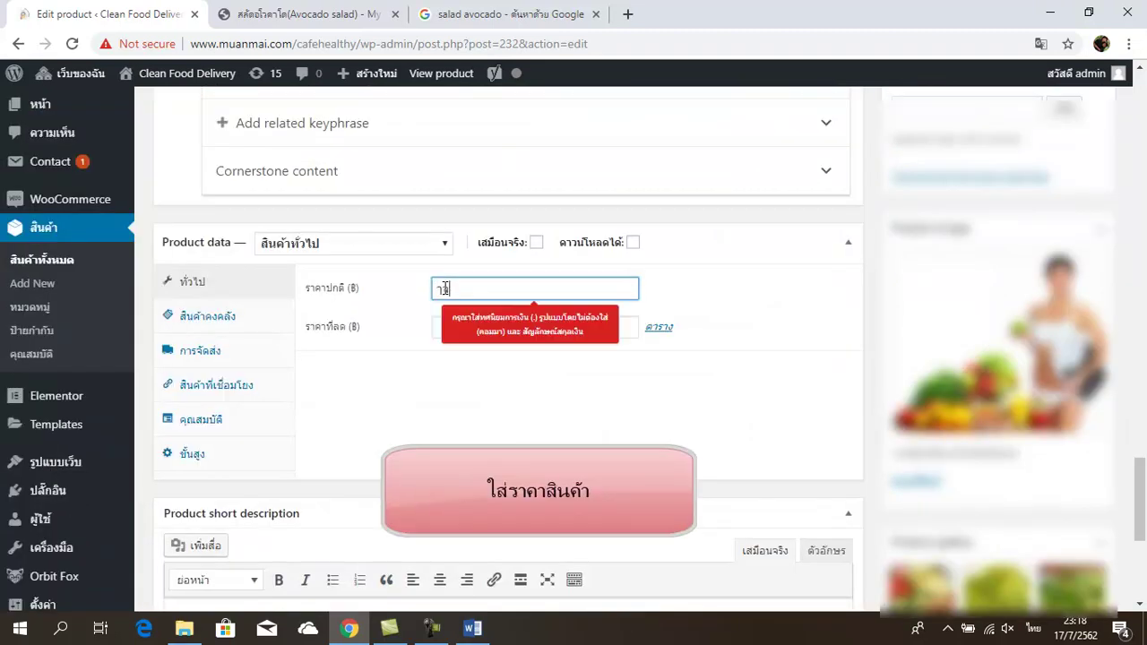
key("BackSpace")
key("alt+shift")
type("100")
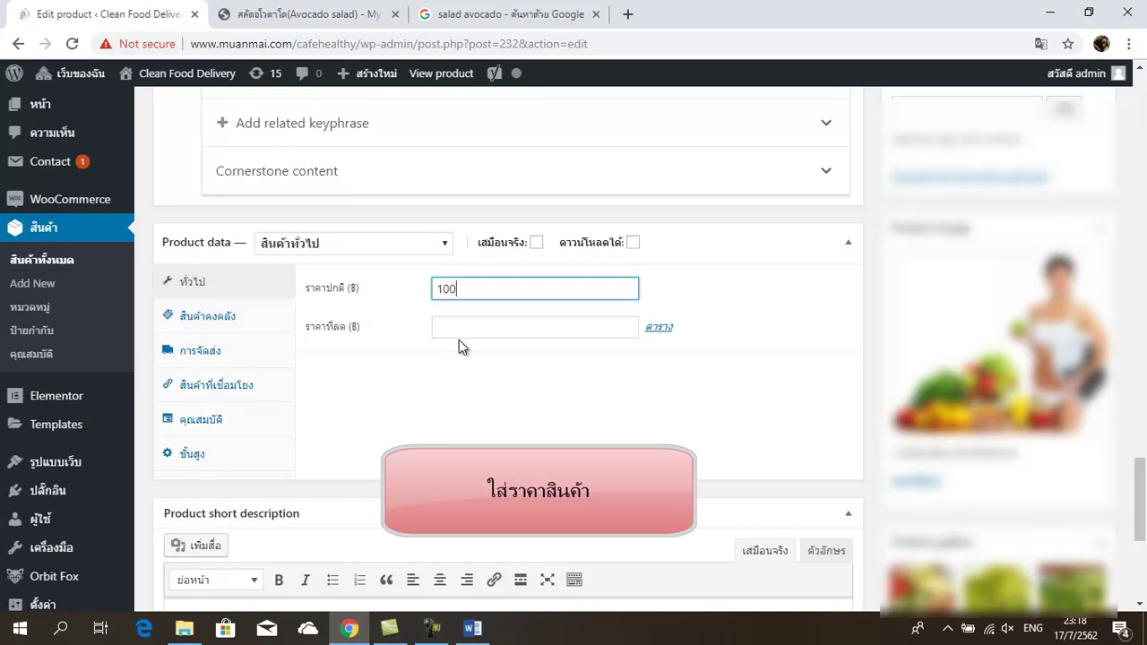
Step: Set the product's sale price (ราคาที่ลด) to 90 baht and check the inventory settings (สินค้าคงคลัง)
left_click(455, 324)
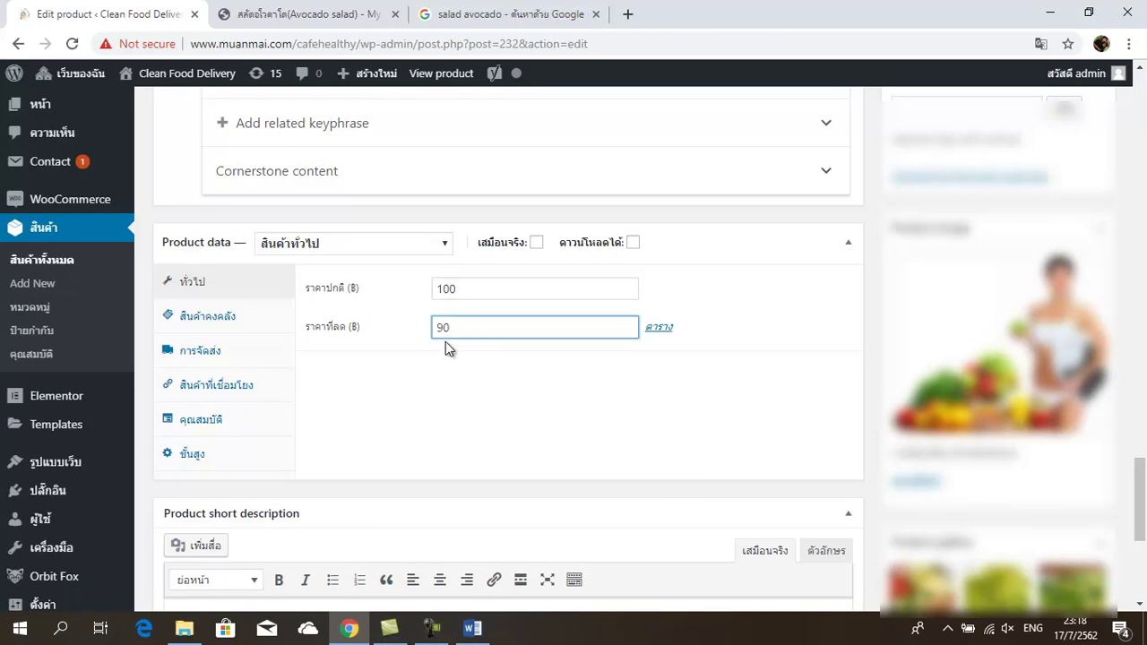
left_click(212, 321)
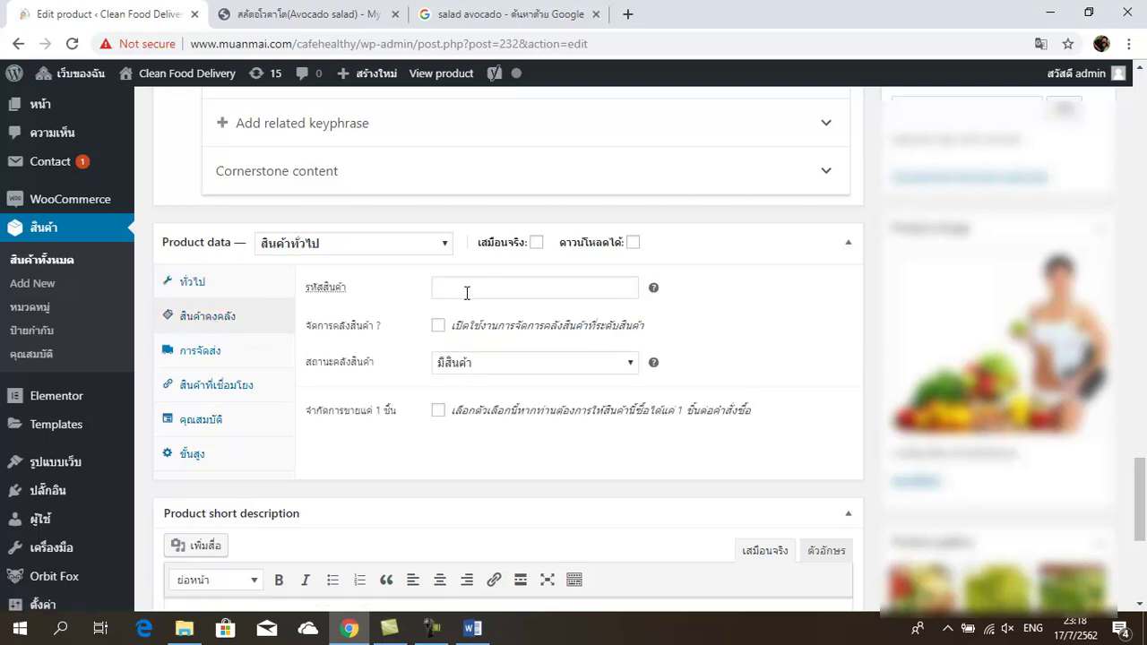
left_click(211, 288)
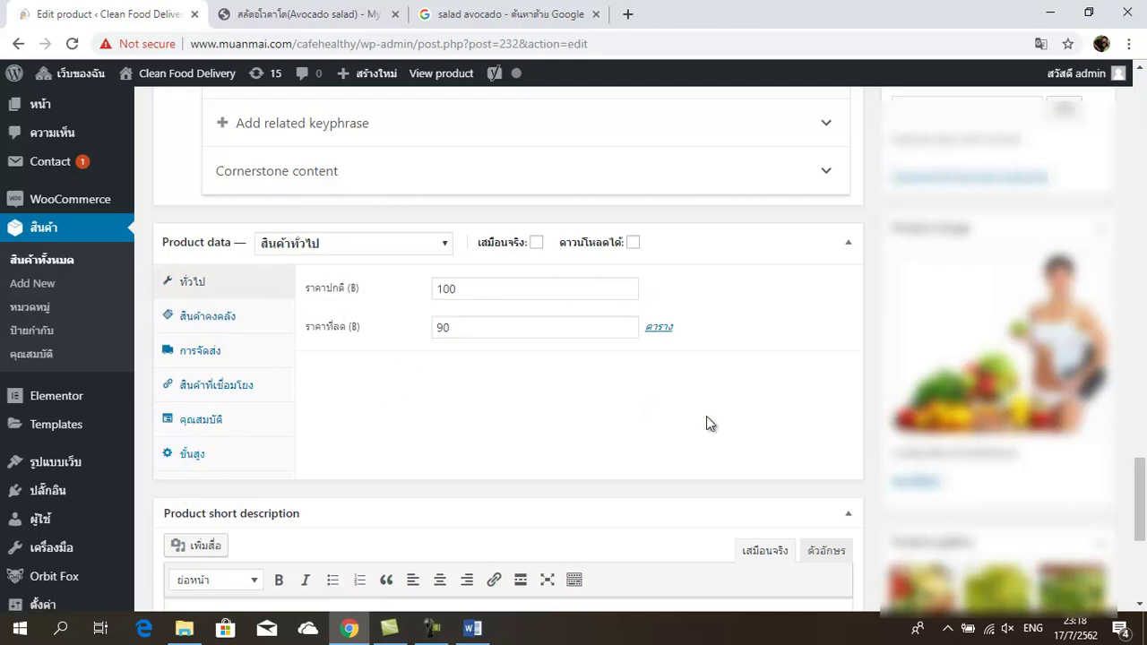
Step: Write a short description introducing สลัดอโวคาโด as nutritious, with อโวคาโด as main ingredient and ผัก ผลไม้ น้ำสลัด ธัญพืช as other ingredients
scroll(723, 414, "down", 3)
left_click(209, 380)
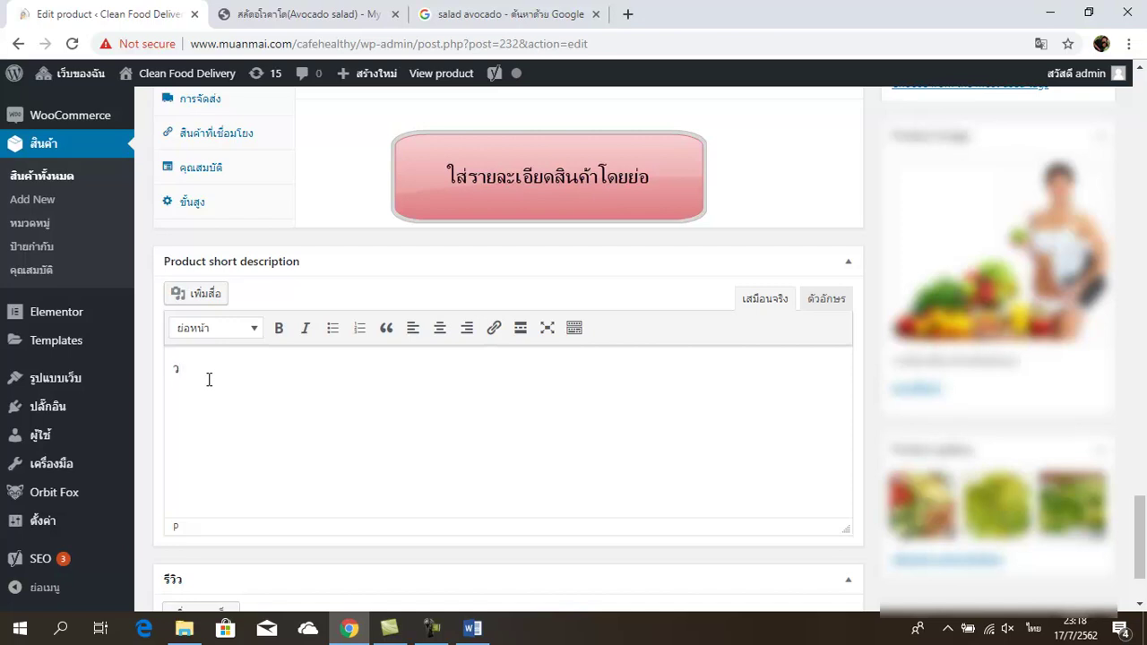
type("สลัดอโวคาโด เป็นอ")
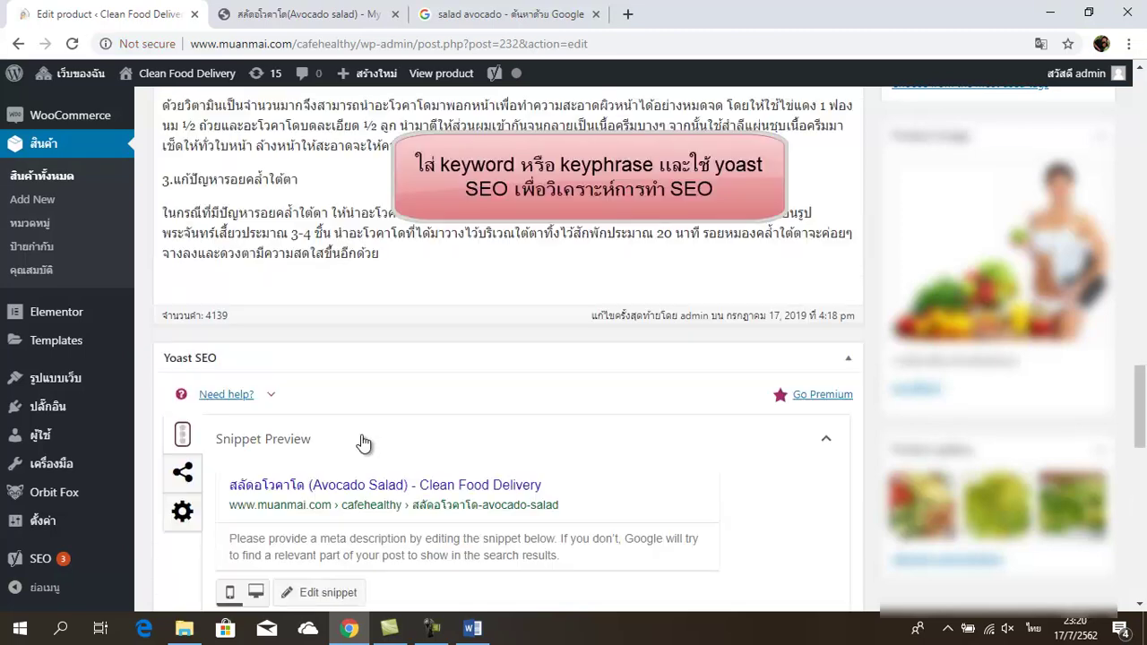
Step: Set the Yoast SEO focus keyphrase to สลัดอโวคาโด, review its analysis and update the product
scroll(364, 440, "down", 4)
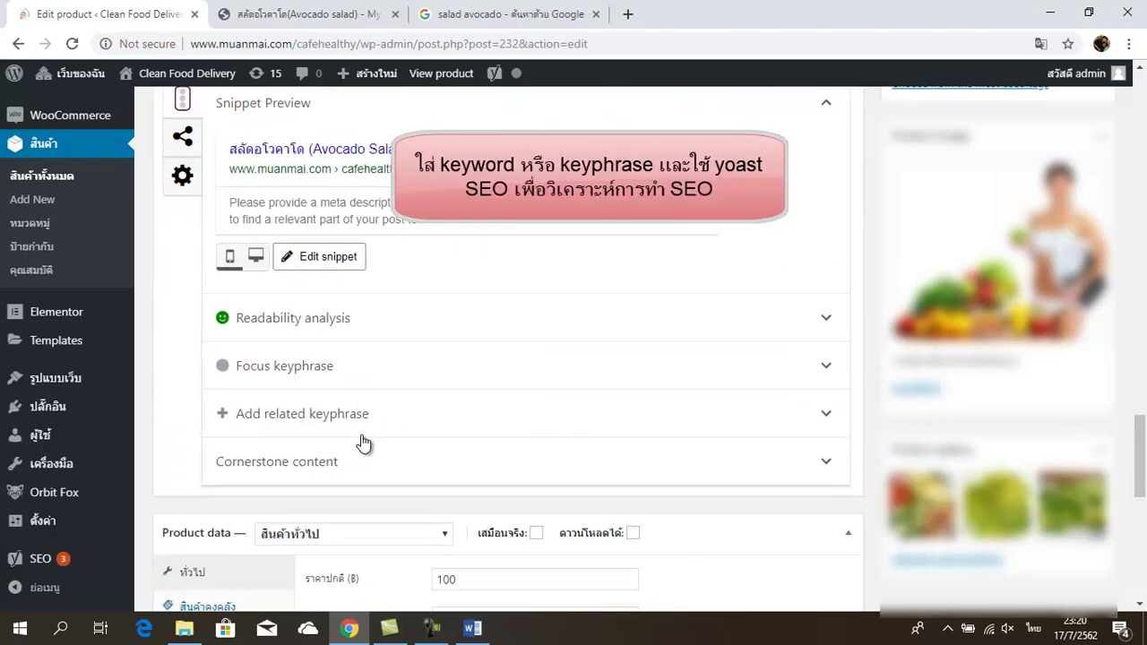
left_click(302, 375)
left_click(278, 427)
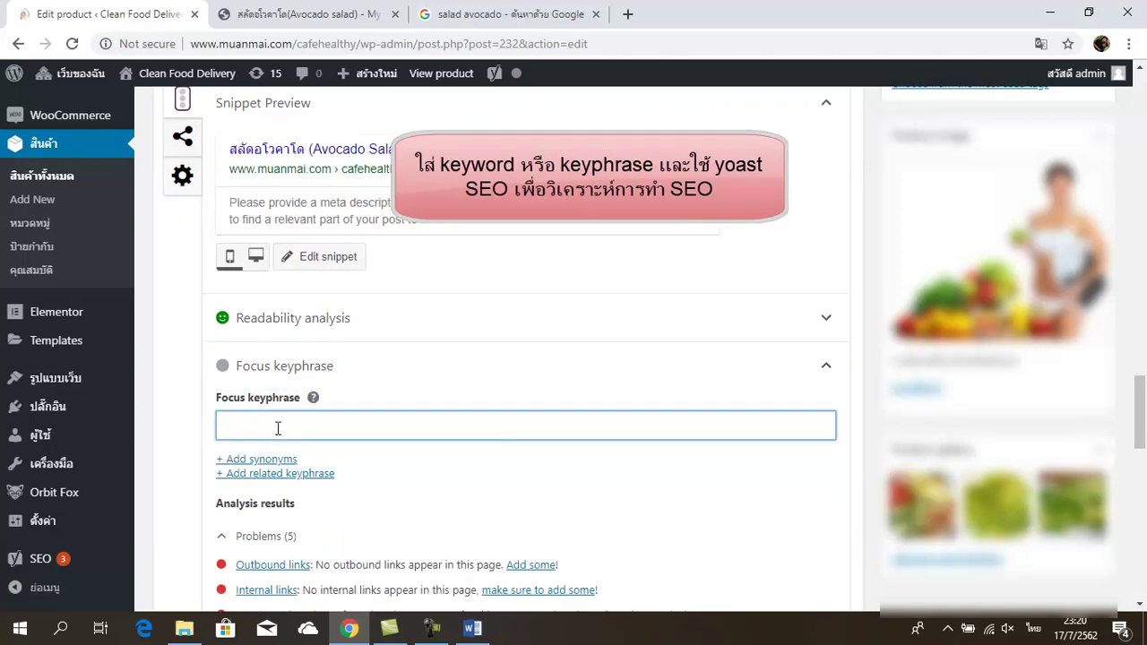
type("สล")
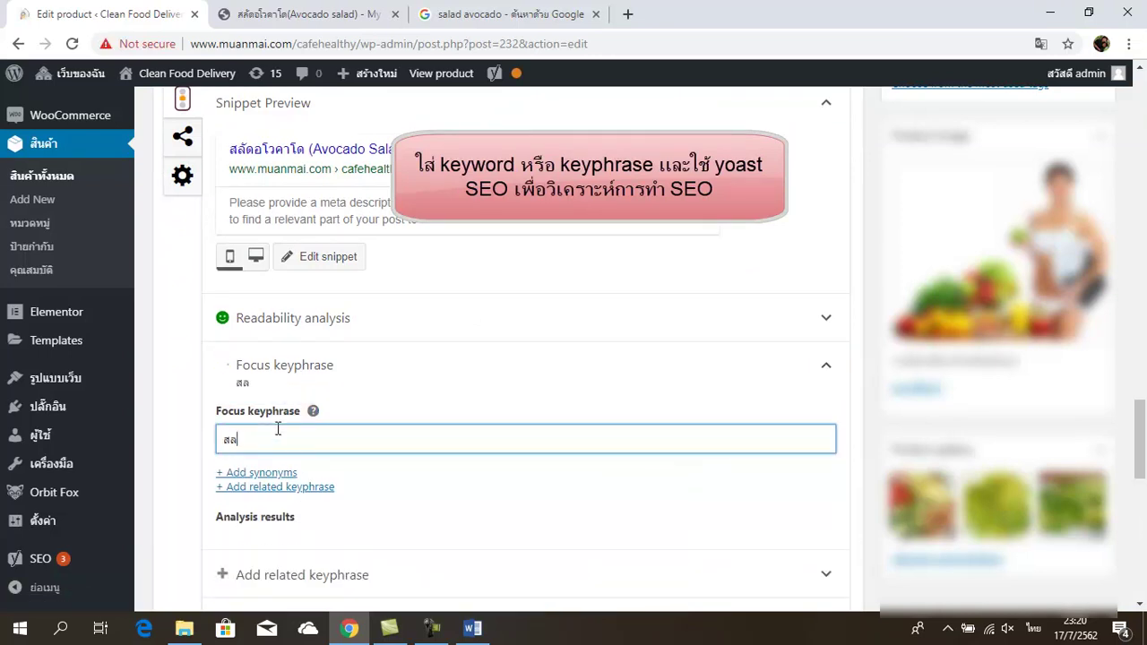
type("ัดอโวคาโด")
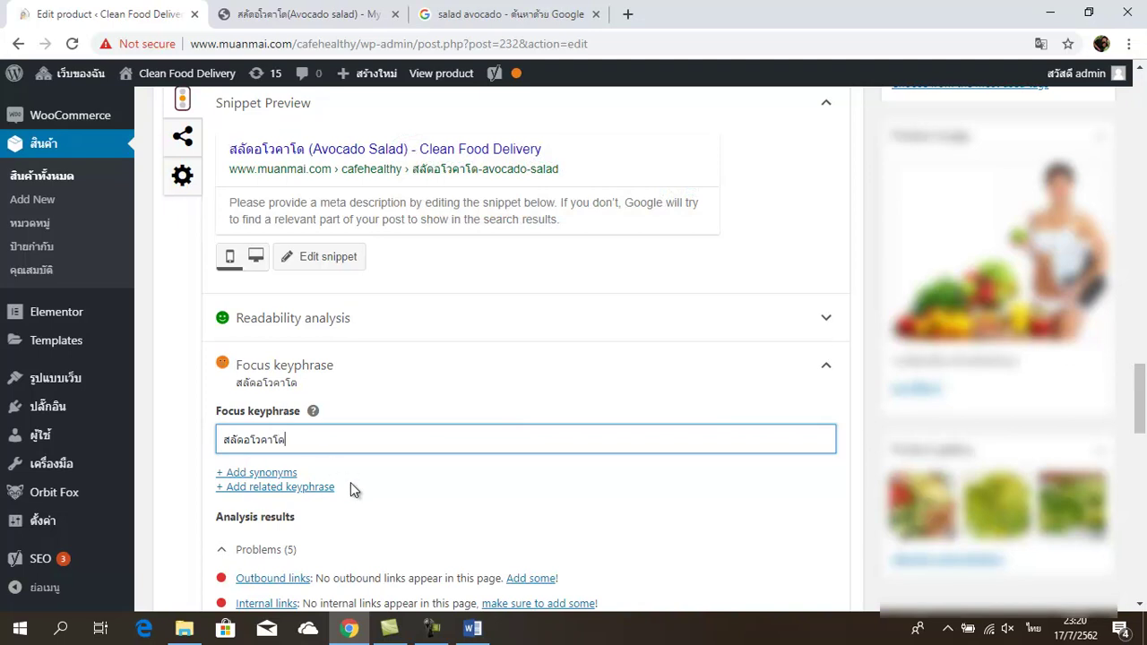
scroll(350, 487, "down", 3)
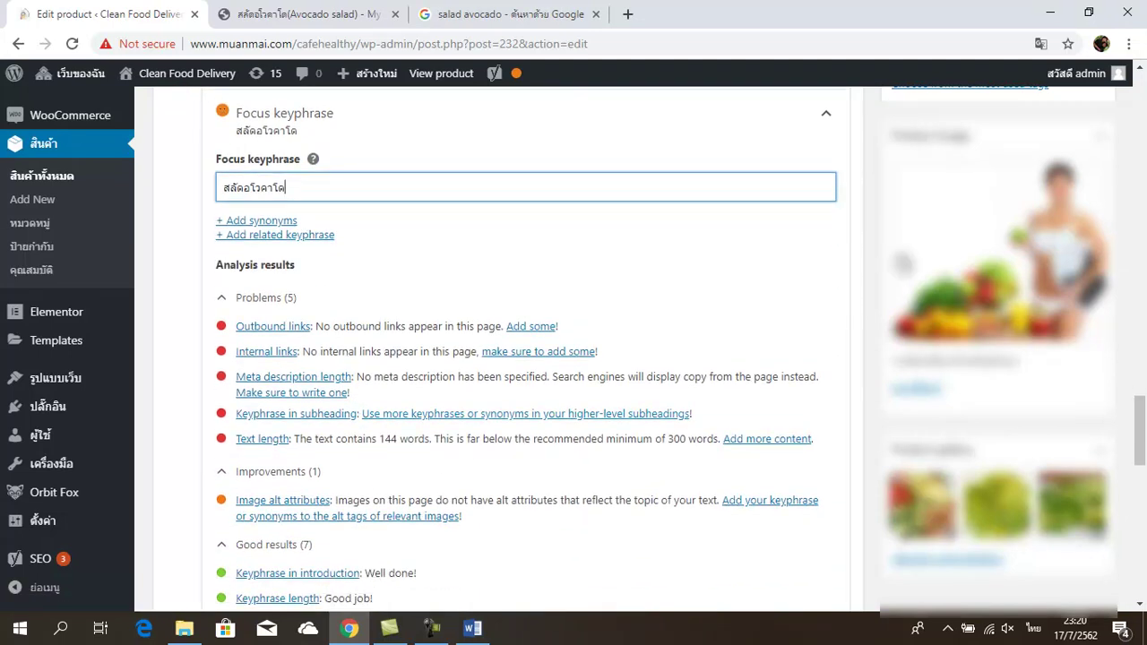
scroll(993, 169, "up", 7)
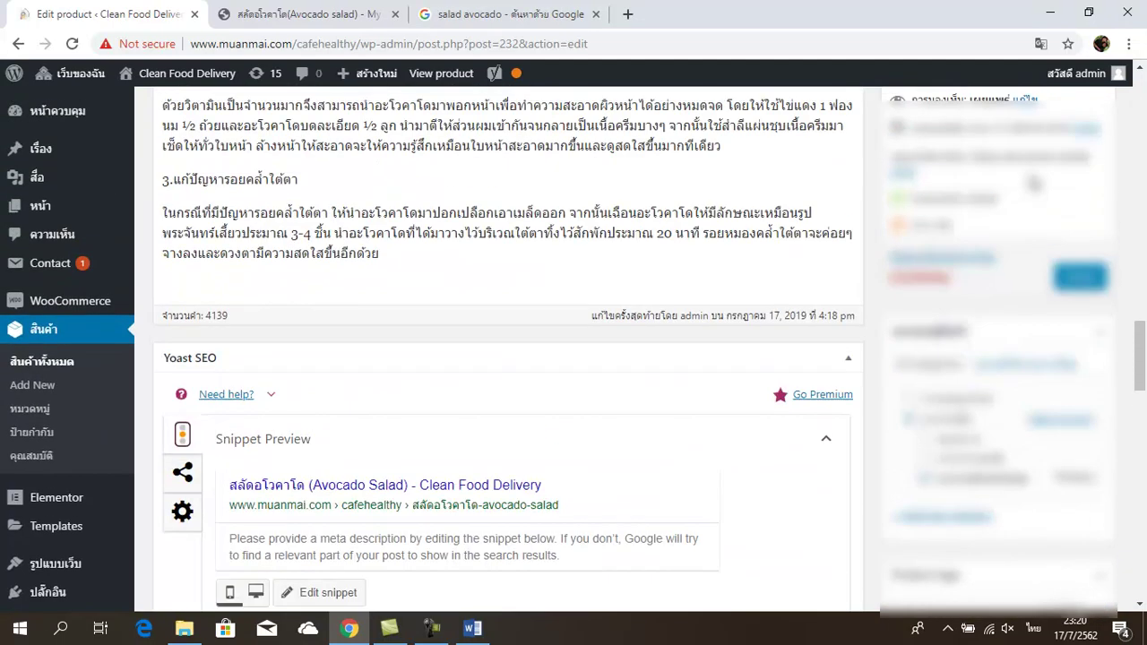
left_click(1080, 274)
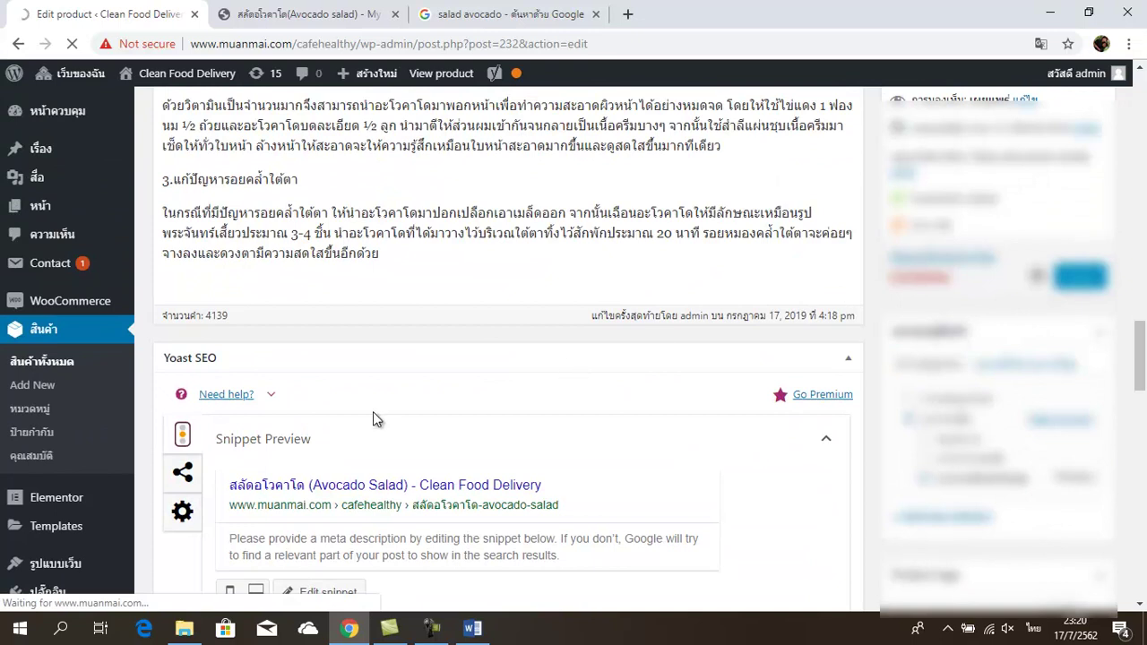
Step: Copy the full text of the product short description
scroll(375, 416, "down", 1)
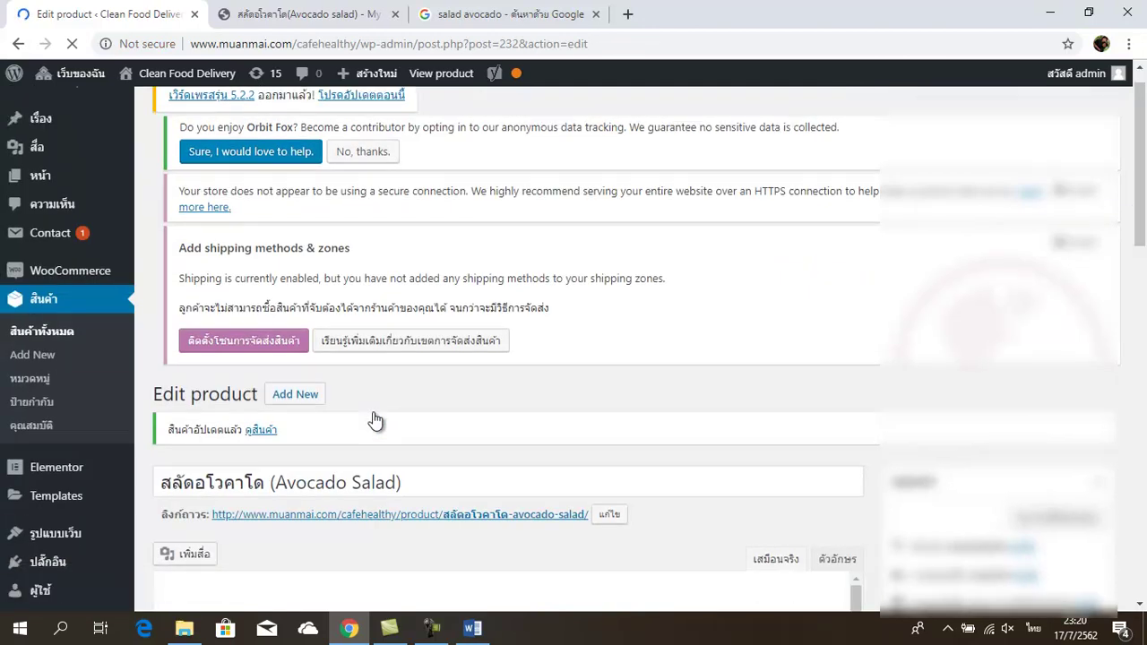
scroll(374, 417, "down", 10)
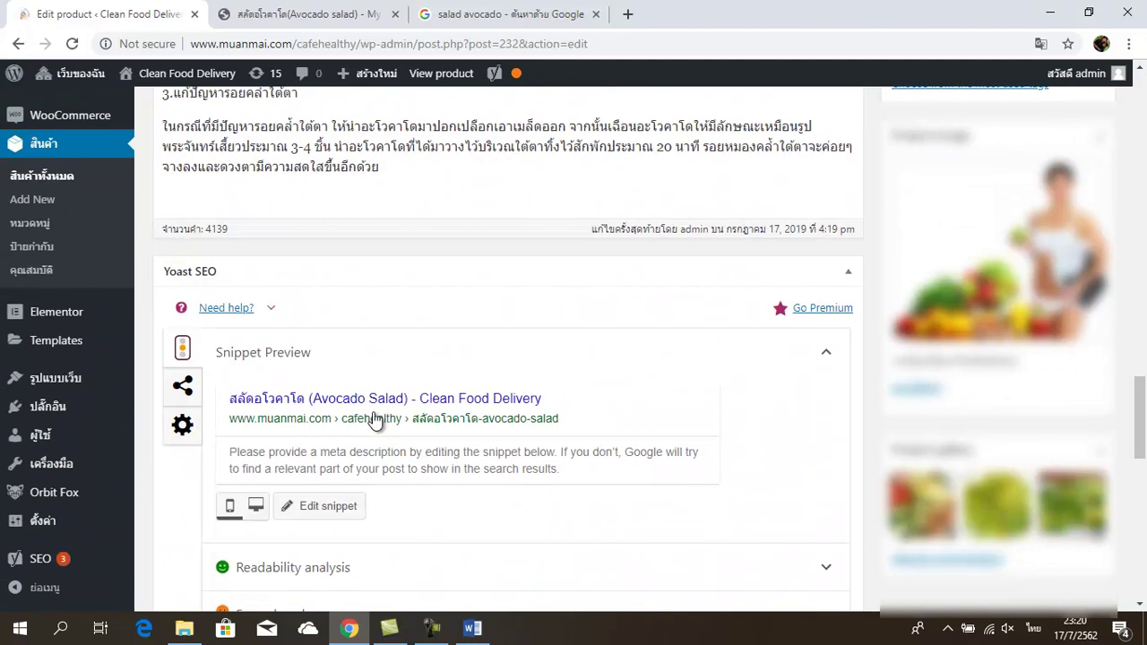
scroll(375, 417, "down", 5)
scroll(290, 305, "down", 1)
scroll(290, 321, "down", 5)
left_click_drag(405, 314, 178, 251)
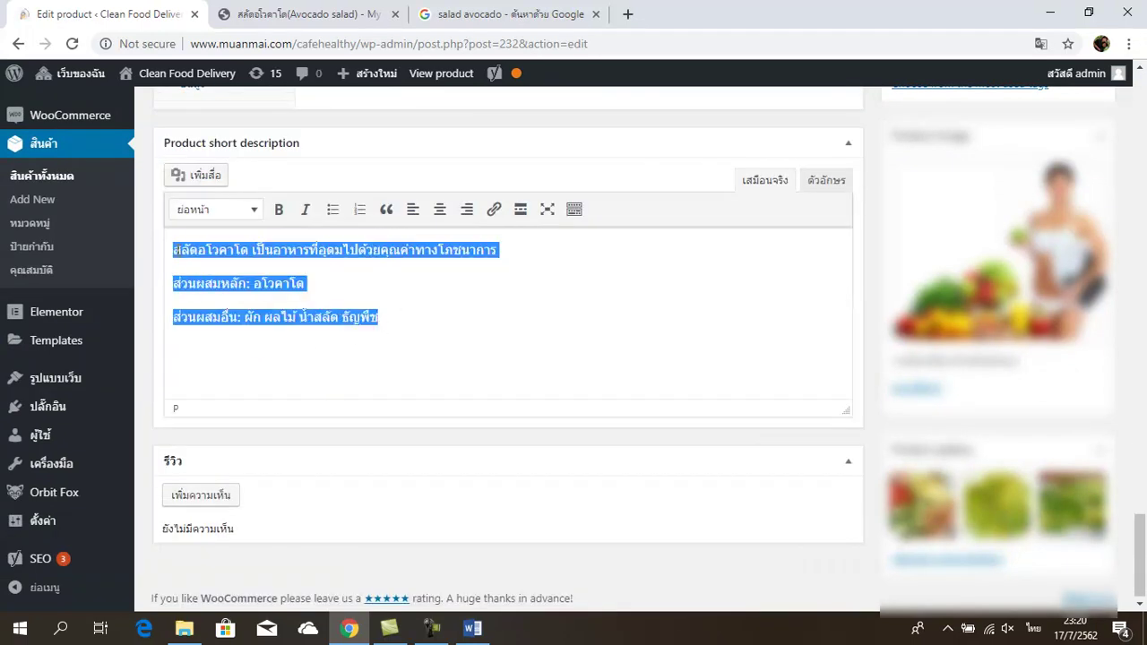
right_click(176, 250)
left_click(213, 310)
Step: Open the Yoast snippet for editing and paste the copied short description into the meta description
scroll(346, 345, "up", 5)
scroll(346, 345, "up", 5)
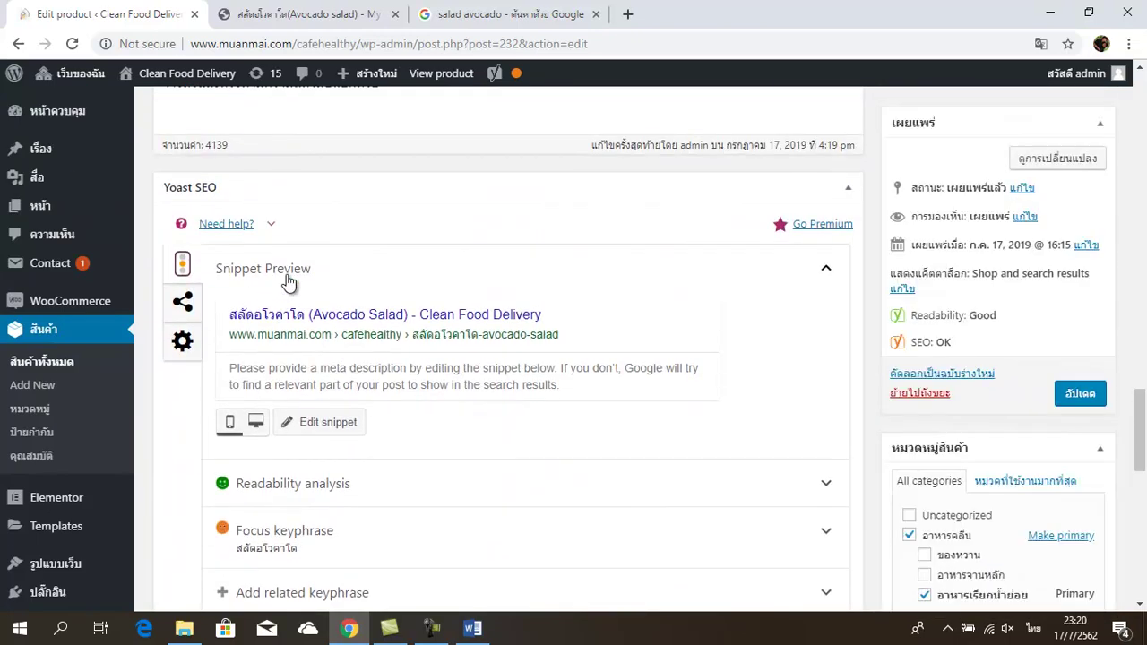
left_click(329, 421)
scroll(332, 443, "down", 2)
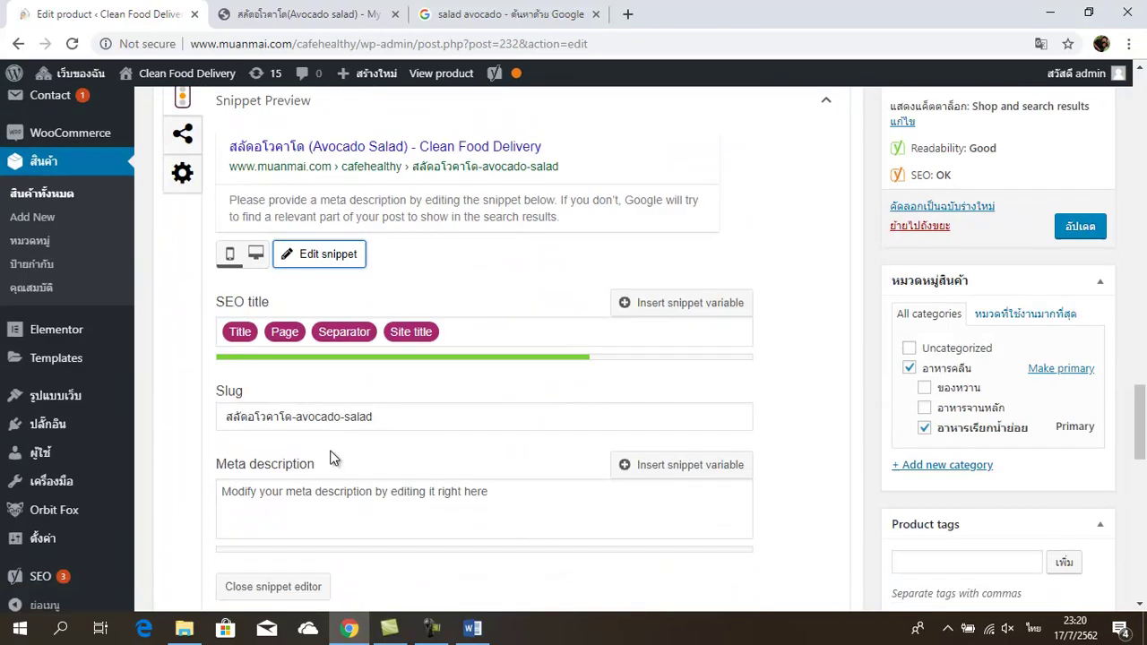
scroll(323, 448, "down", 1)
left_click(487, 413)
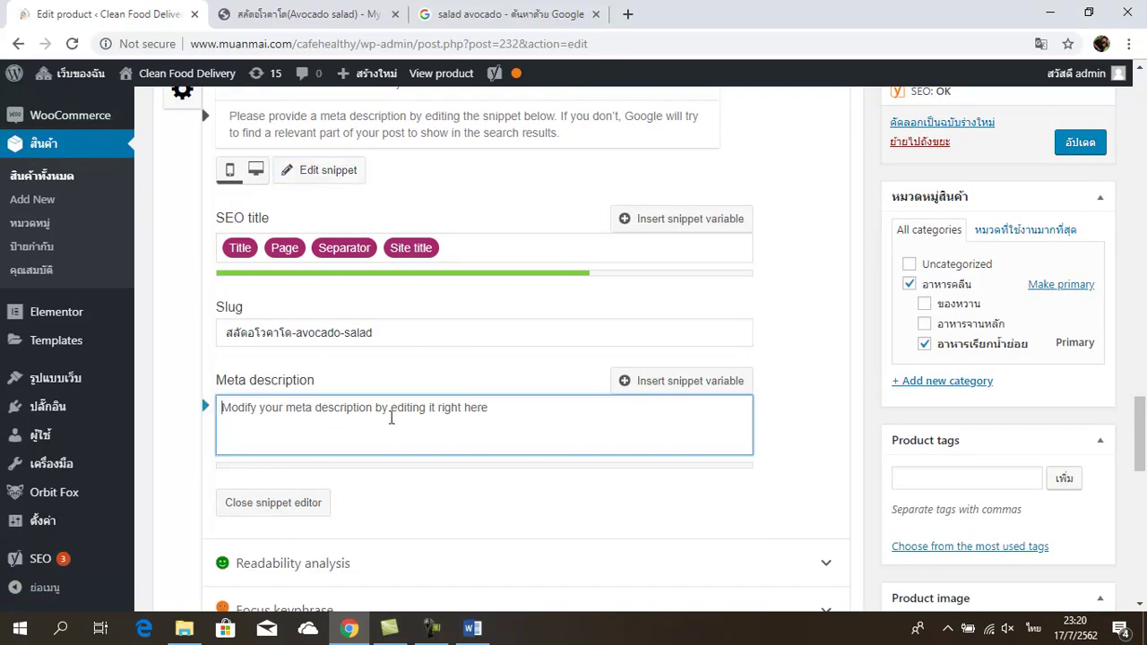
right_click(241, 418)
left_click(332, 299)
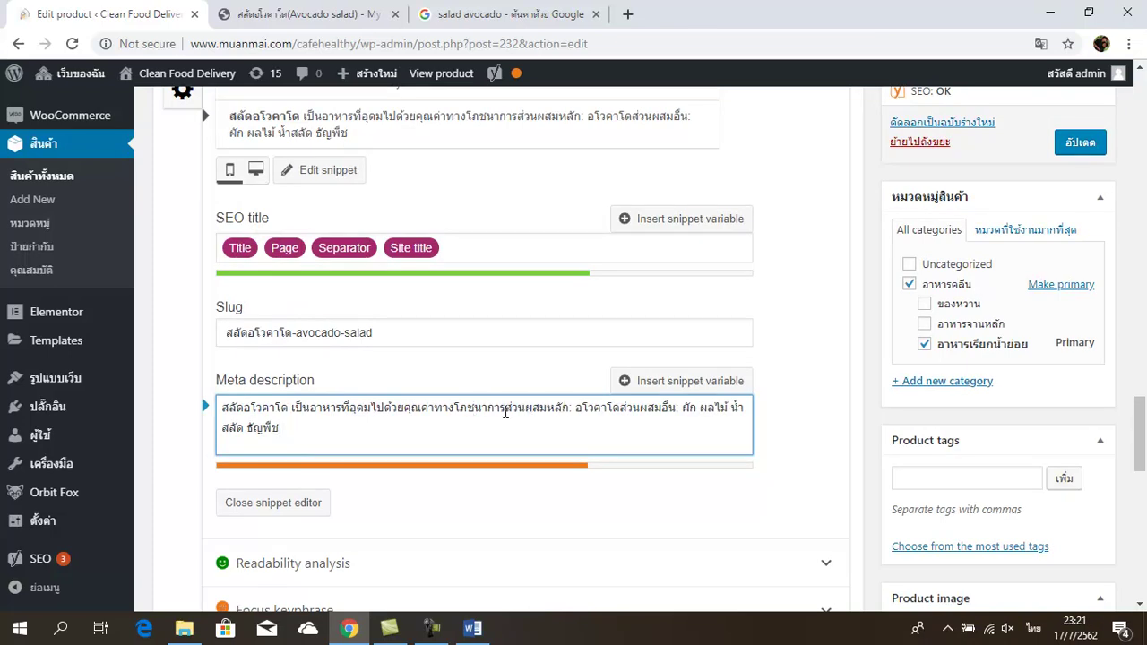
Step: Reword the meta description's ingredient part to มีส่วนผสมหลักคือ อโวคาโด and remove the list of other ingredients
left_click(506, 412)
type("มี")
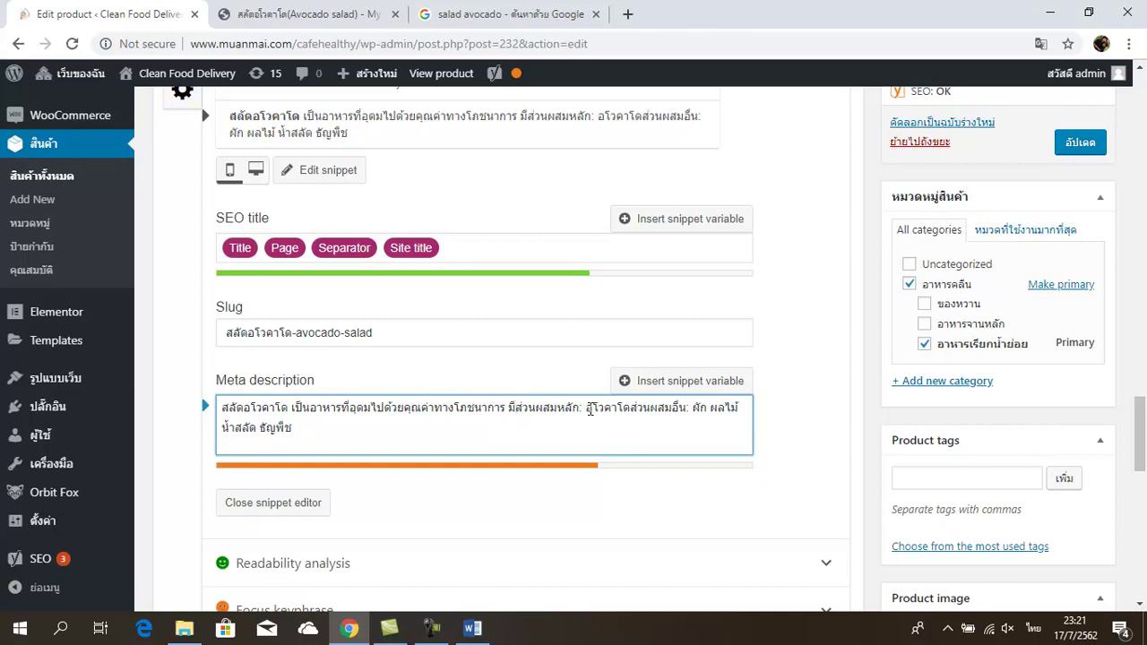
key("BackSpace")
key("BackSpace")
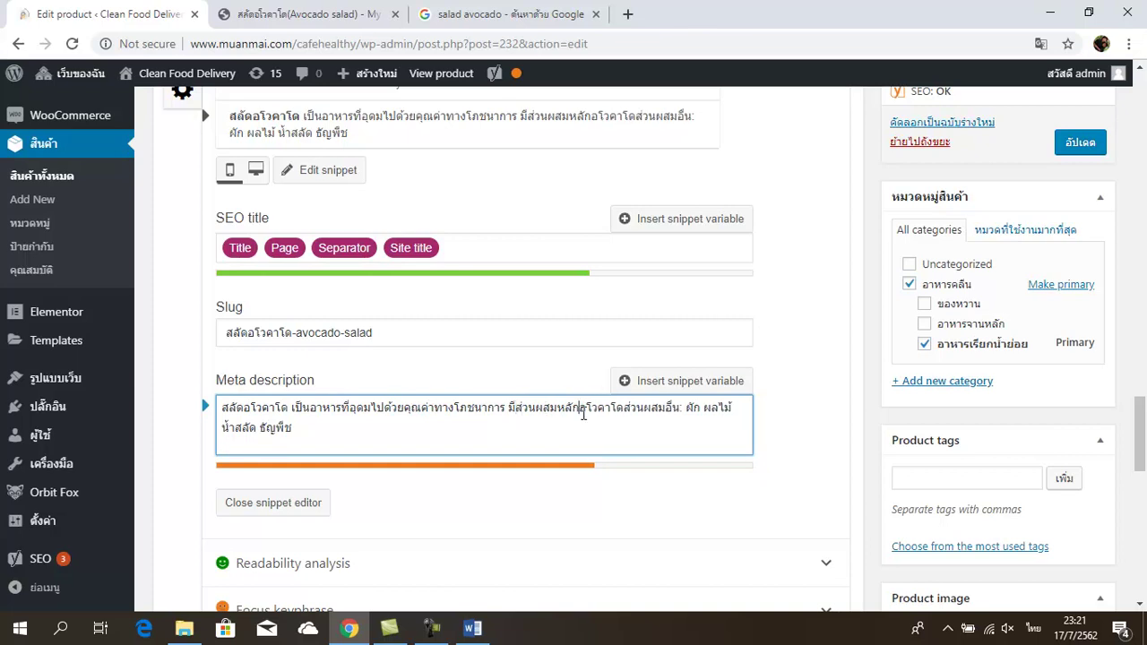
type("คือ")
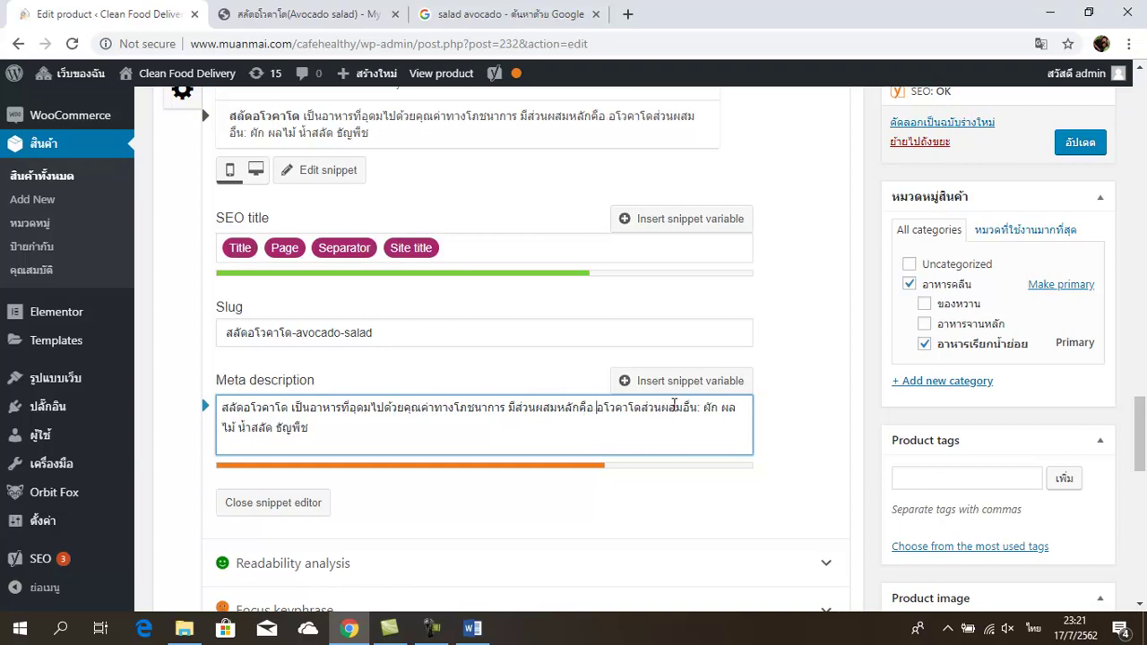
left_click_drag(642, 409, 653, 430)
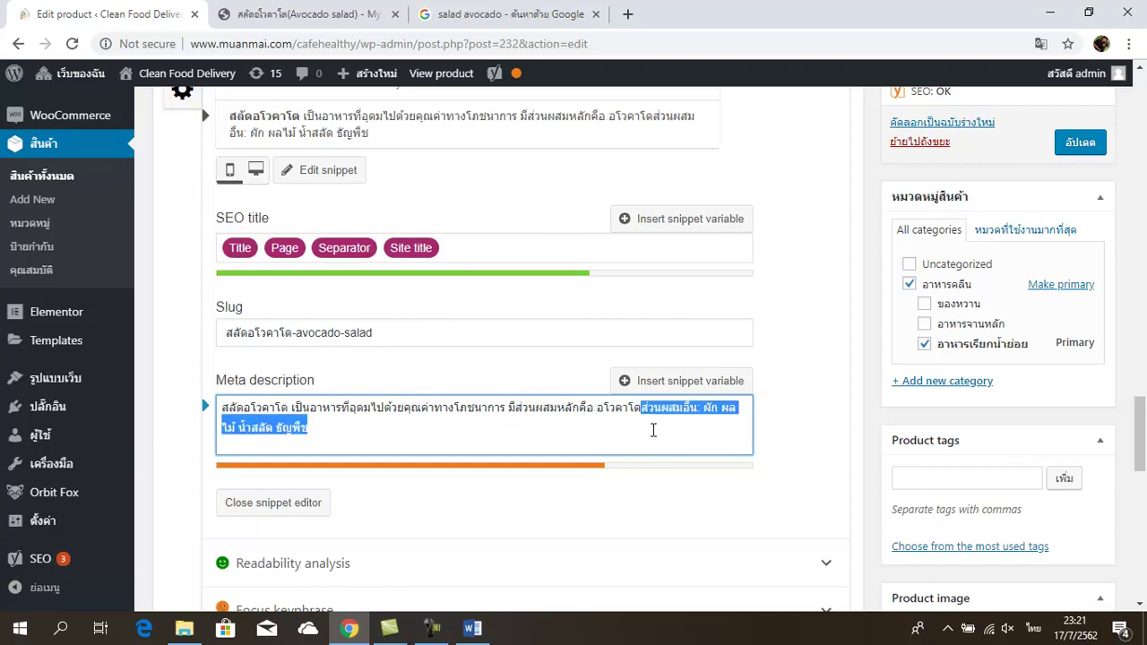
key("BackSpace")
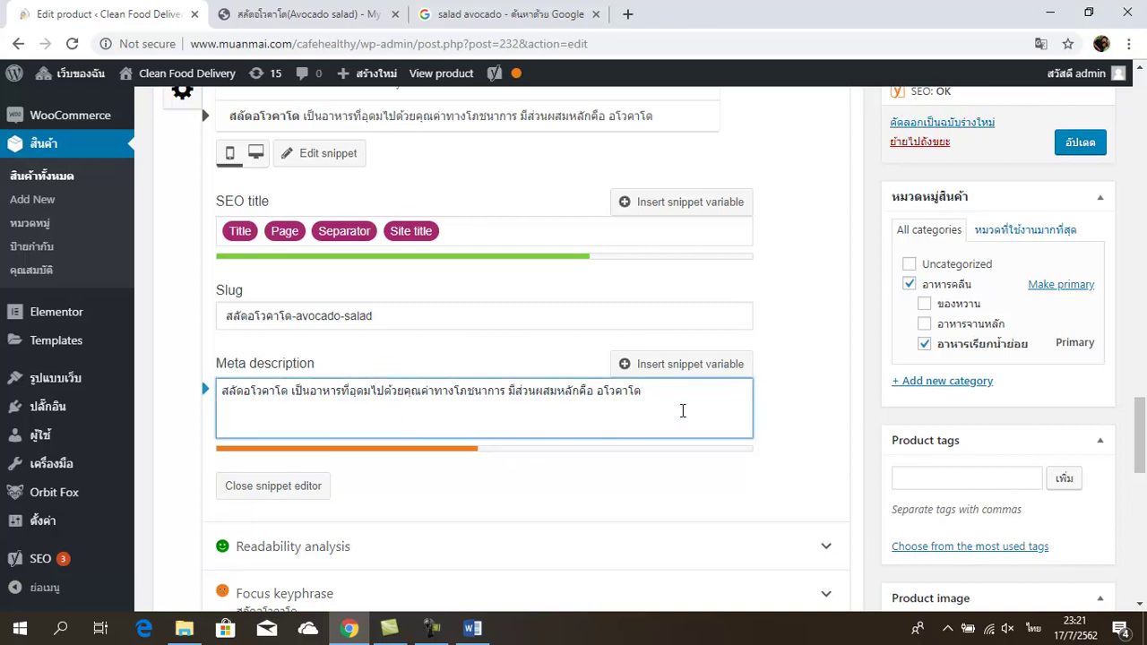
Step: Examine the focus keyphrase analysis results for problems, improvements and good results
scroll(584, 431, "down", 1)
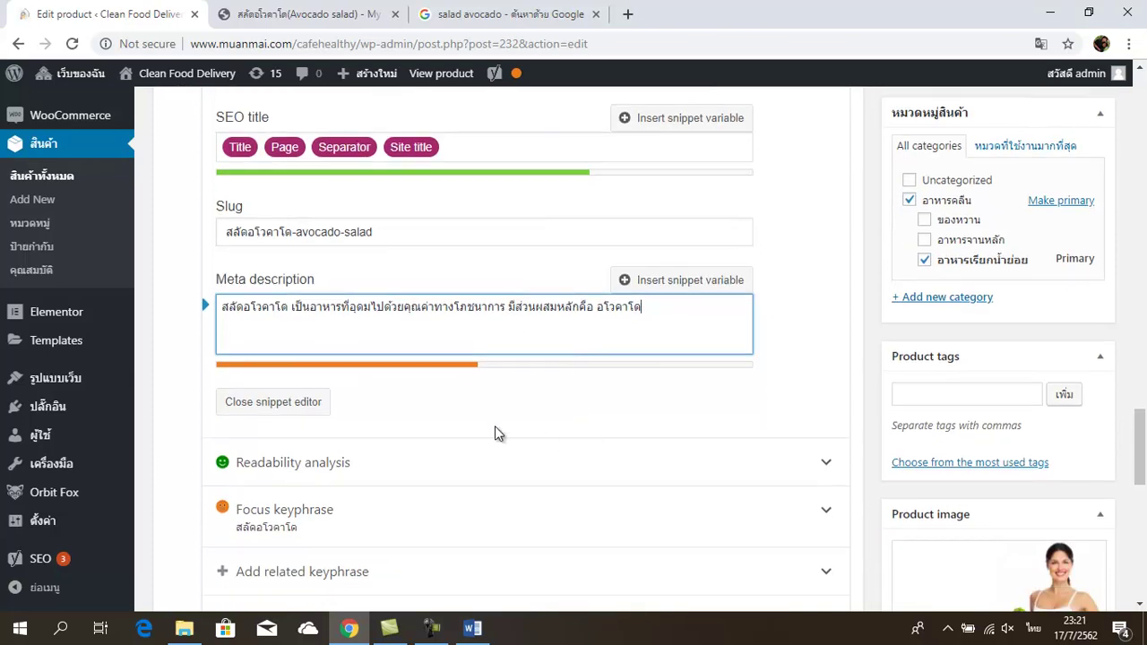
scroll(491, 433, "down", 3)
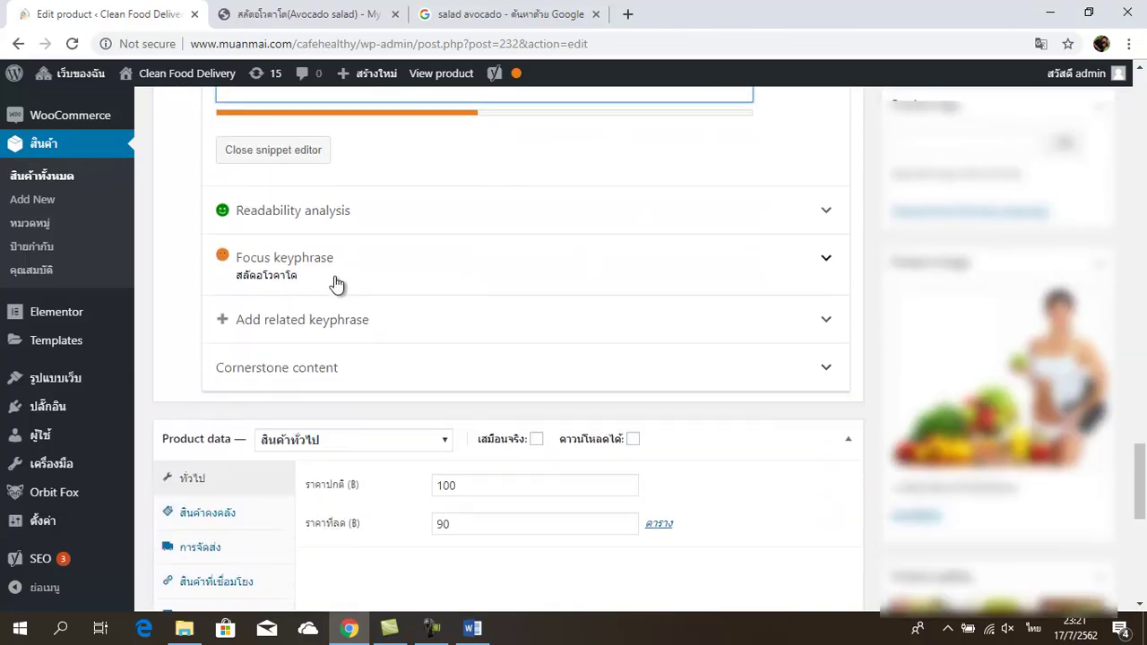
left_click(335, 284)
scroll(373, 339, "down", 4)
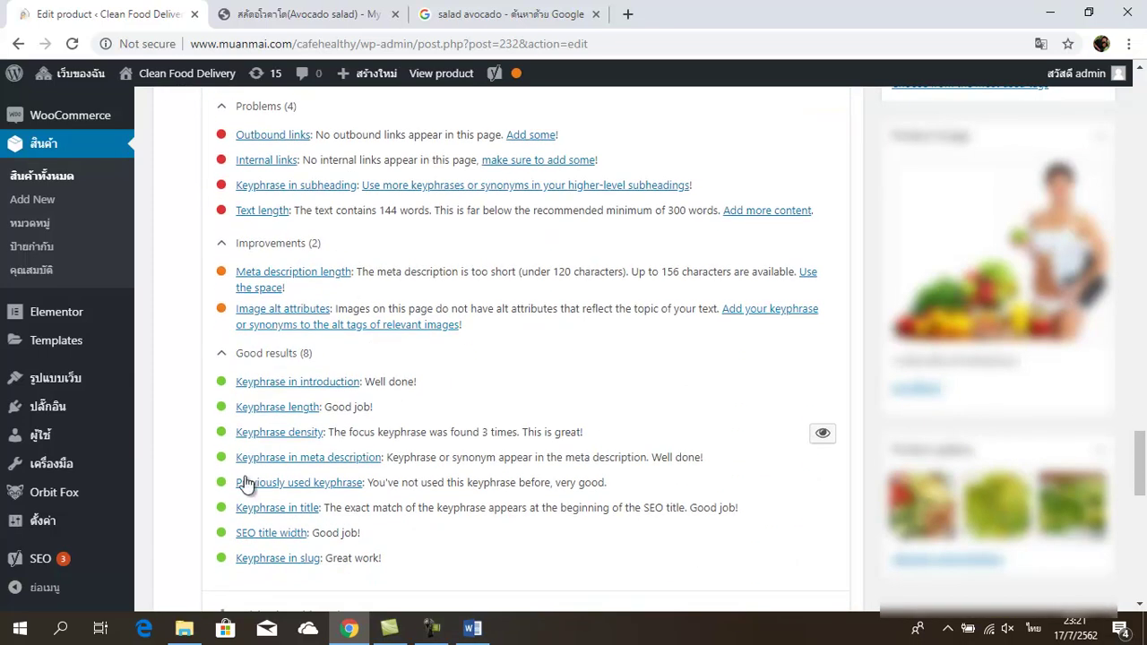
scroll(359, 333, "down", 5)
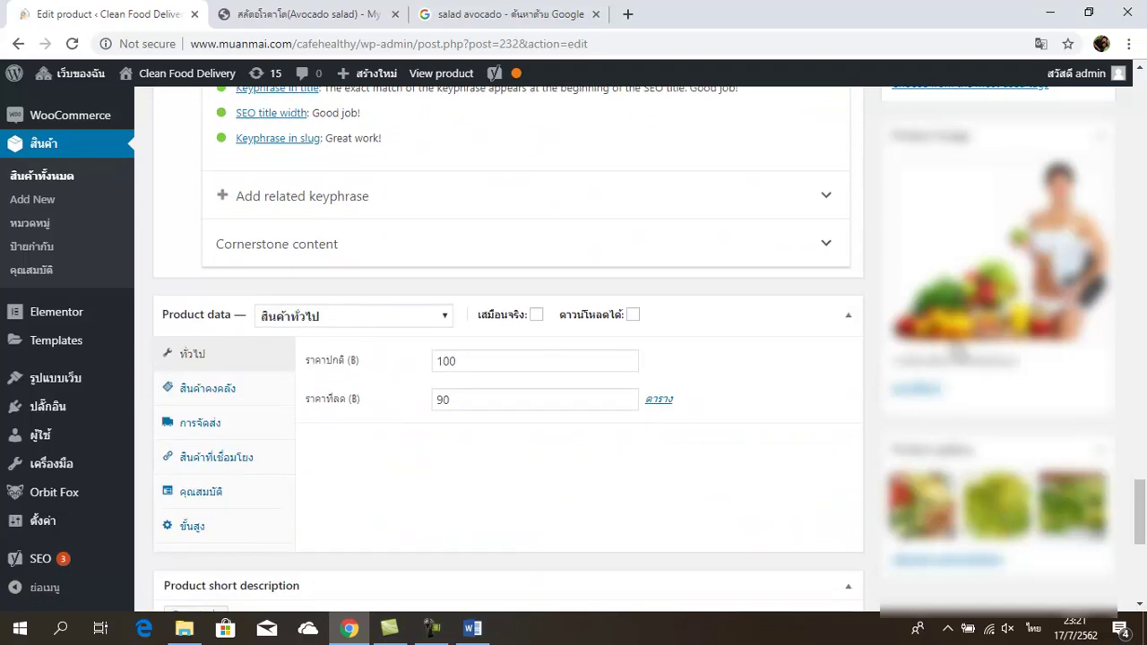
Step: Open the product's permalink in a new browser tab
scroll(802, 323, "up", 4)
scroll(799, 317, "up", 6)
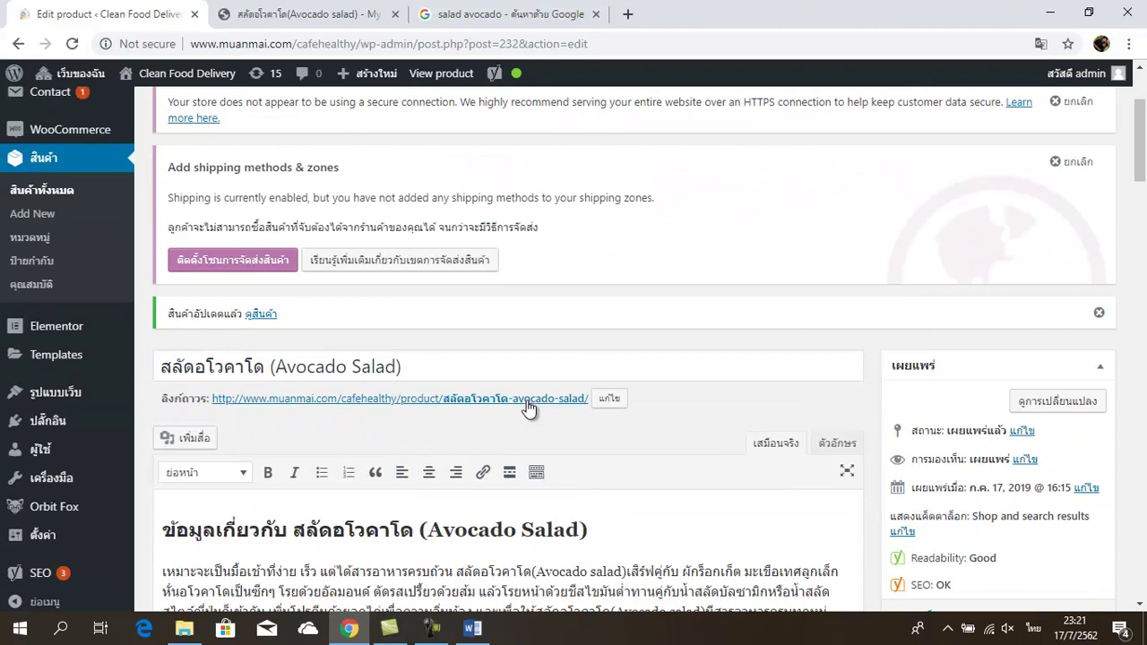
right_click(528, 405)
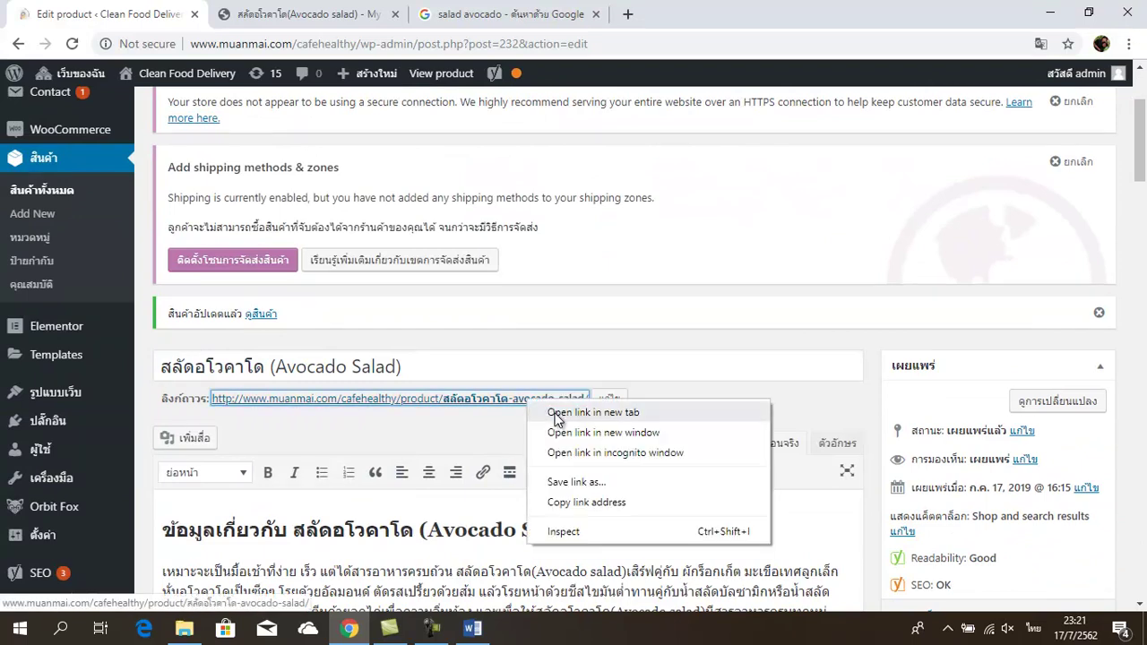
left_click(557, 412)
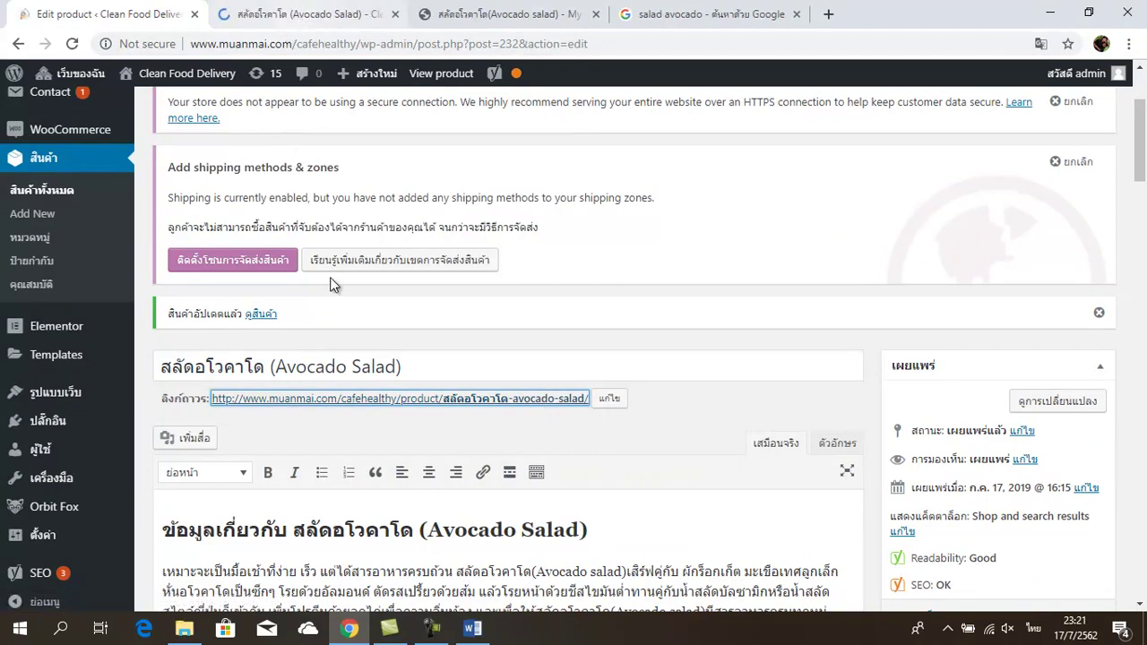